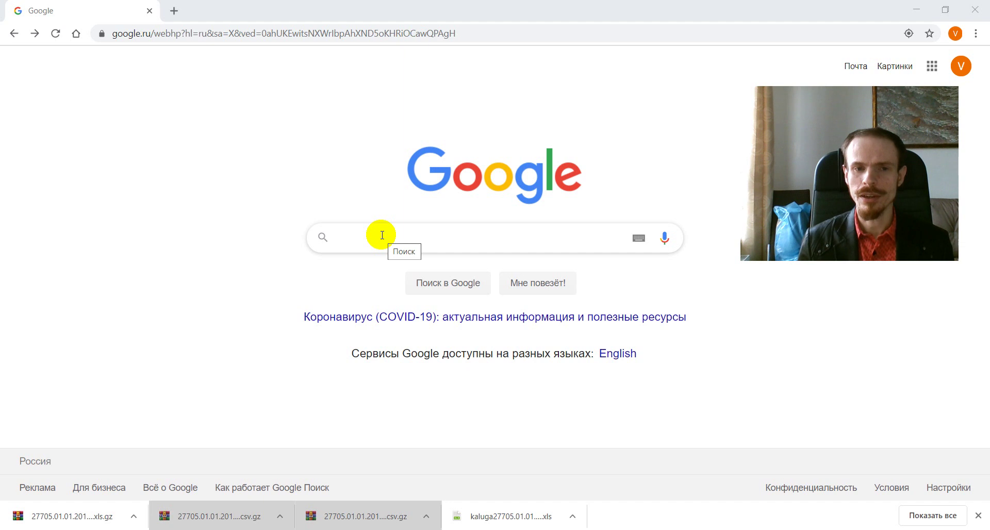
# Search Google for 'расписание погоды' and open the 'Калуга - rp5.ru' result in a new tab.
pyautogui.click(382, 235)
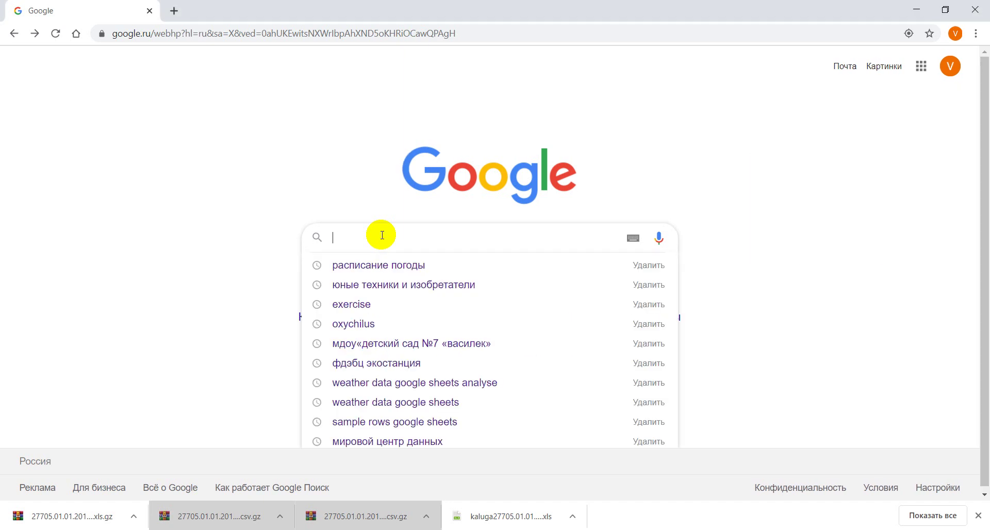
pyautogui.click(776, 263)
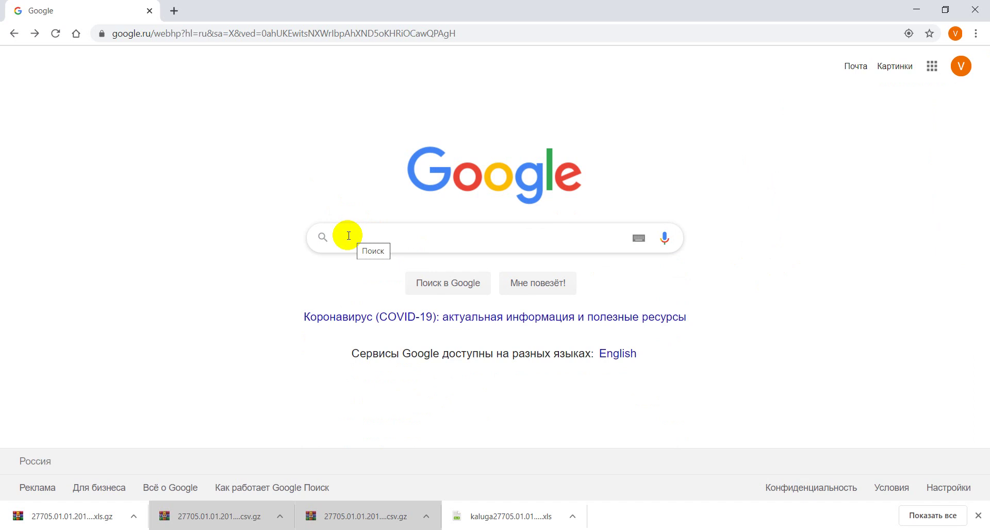
pyautogui.click(348, 235)
pyautogui.write('ра')
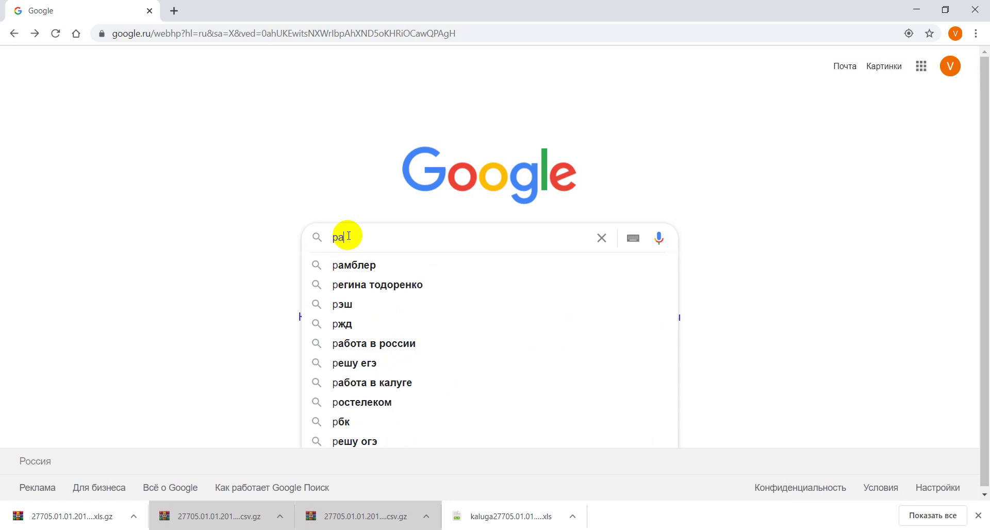
pyautogui.write('сп')
pyautogui.click(343, 266)
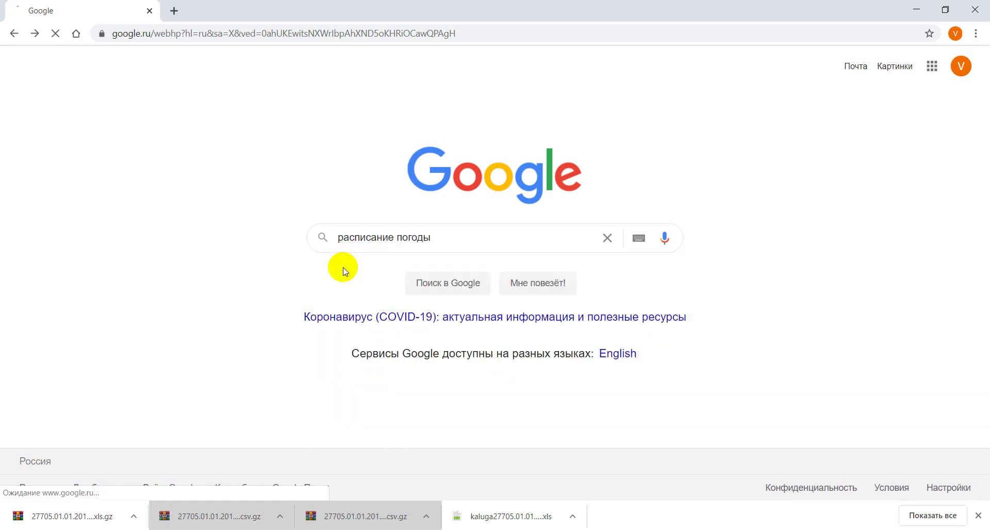
pyautogui.scroll(-2, 207, 387)
pyautogui.scroll(-1, 196, 372)
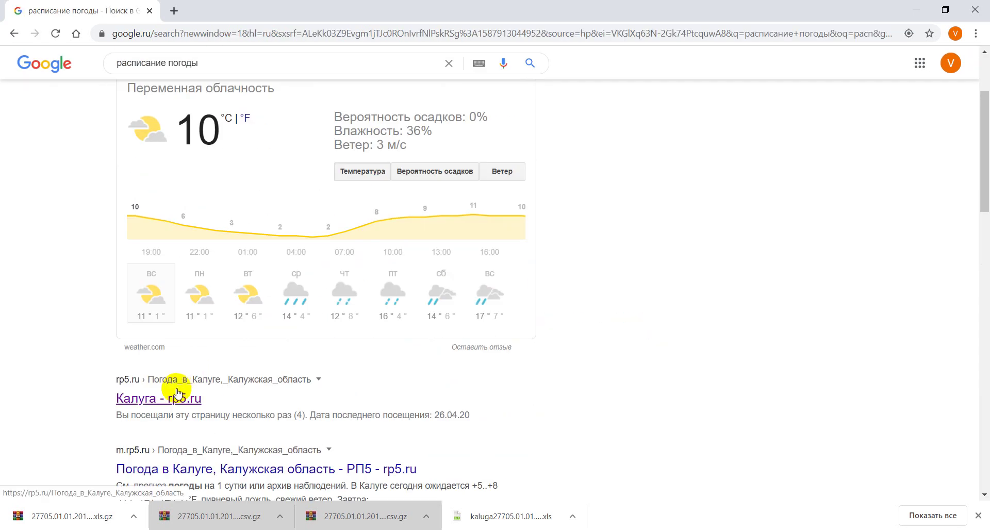
pyautogui.click(155, 396)
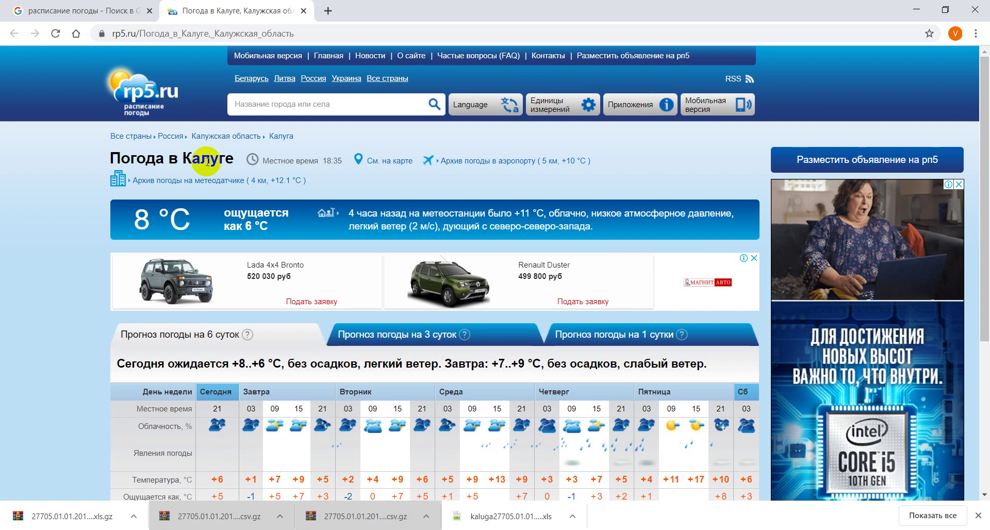
# Open the 'Архив погоды на метеодатчике' archive for the Ogaryova Street sensor, station 277050u.
pyautogui.scroll(-1, 236, 421)
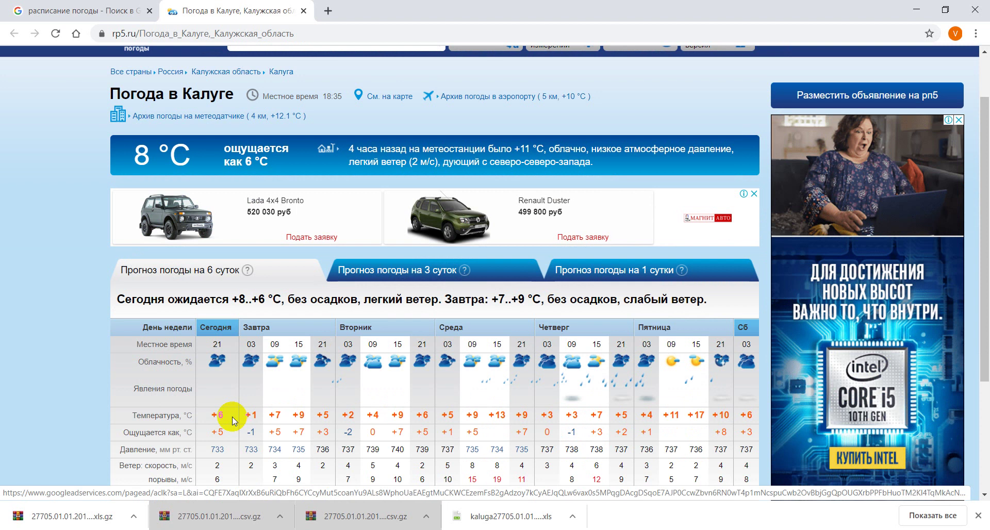
pyautogui.moveTo(261, 373)
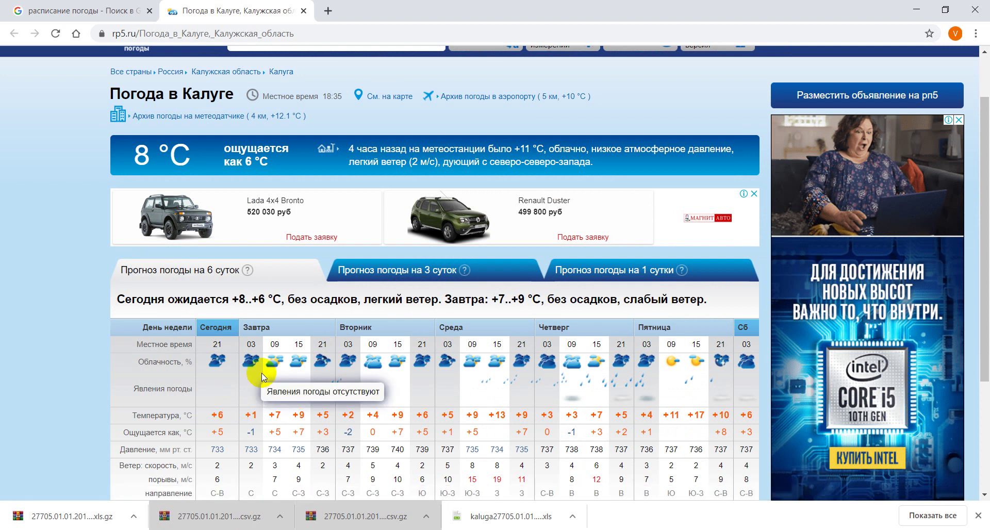
pyautogui.scroll(-1, 262, 373)
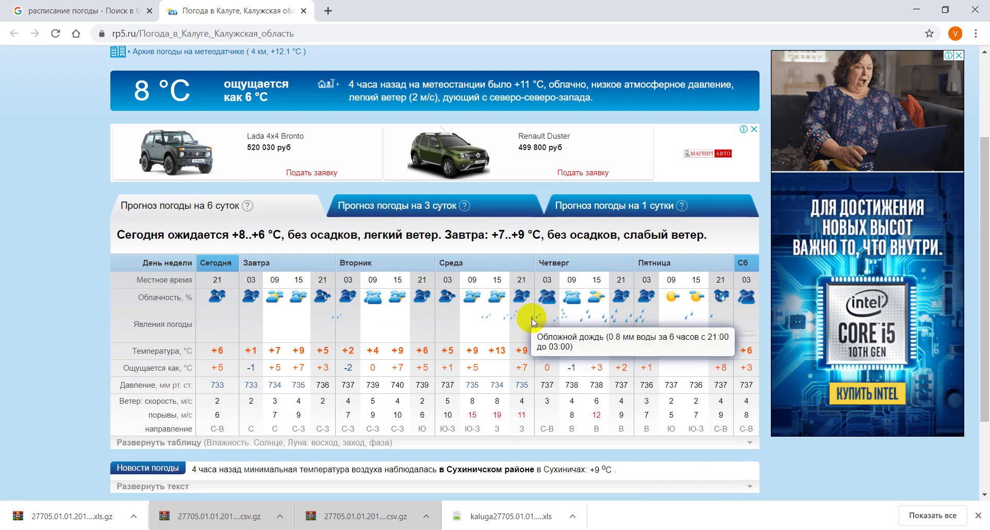
pyautogui.scroll(1, 585, 356)
pyautogui.scroll(1, 583, 354)
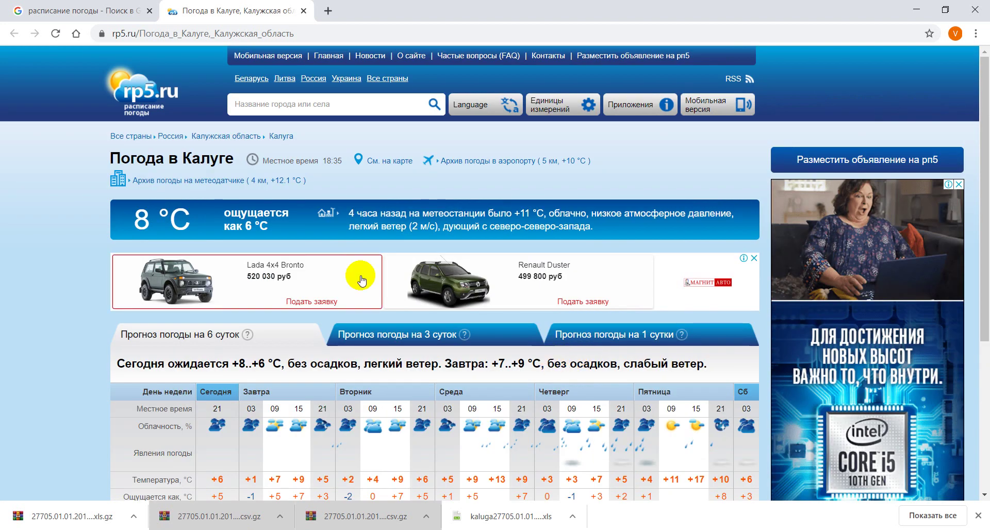
pyautogui.doubleClick(174, 169)
pyautogui.click(175, 172)
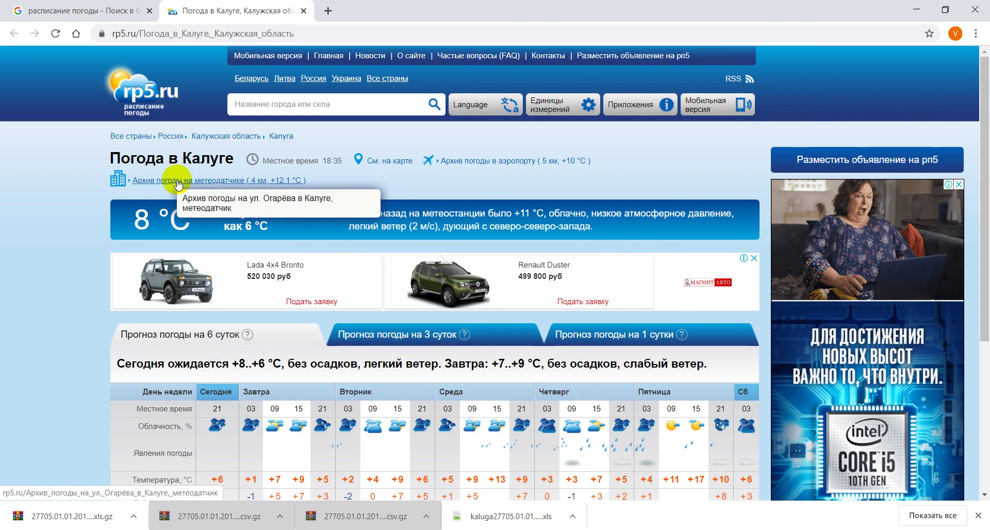
pyautogui.click(178, 181)
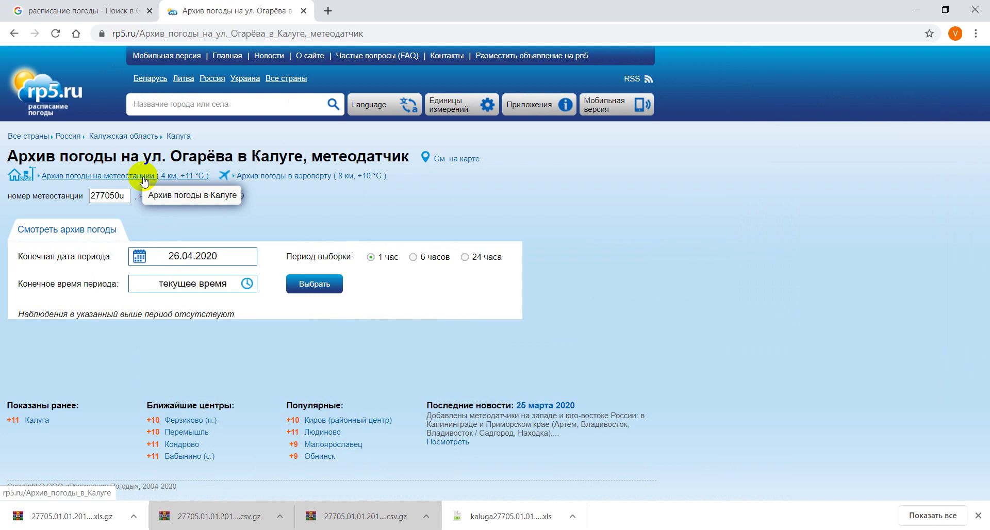
# Open the station 27705 archive, review its observation table, then return to 'Скачать архив погоды'.
pyautogui.click(143, 177)
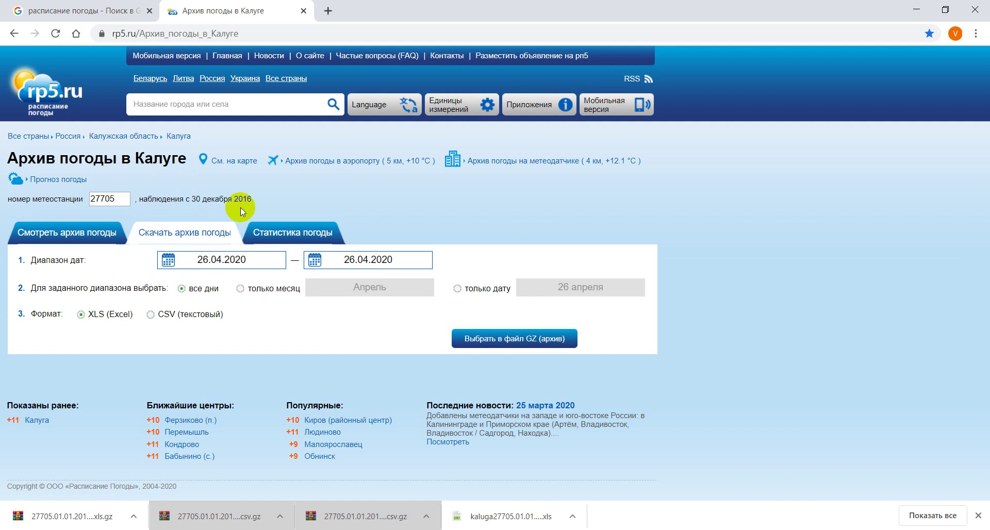
pyautogui.click(74, 235)
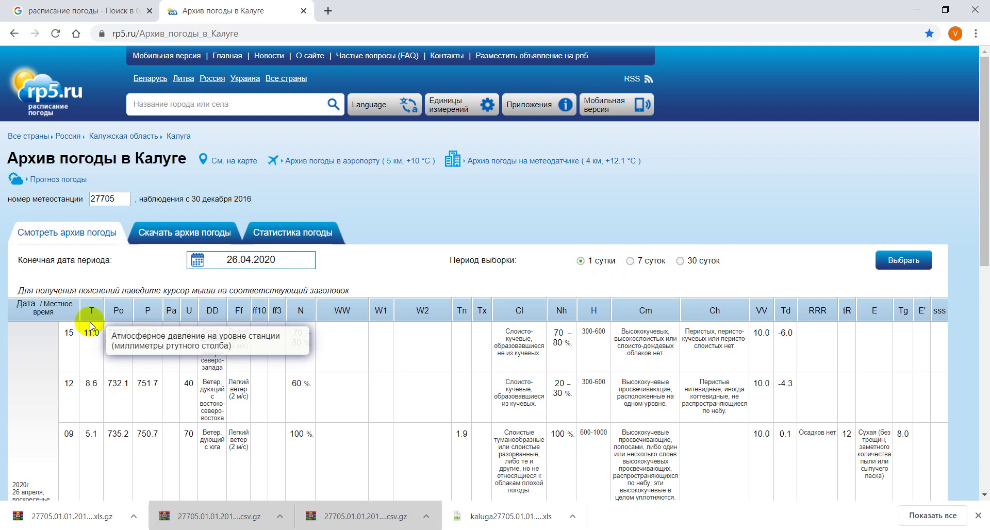
pyautogui.moveTo(33, 308)
pyautogui.moveTo(91, 313)
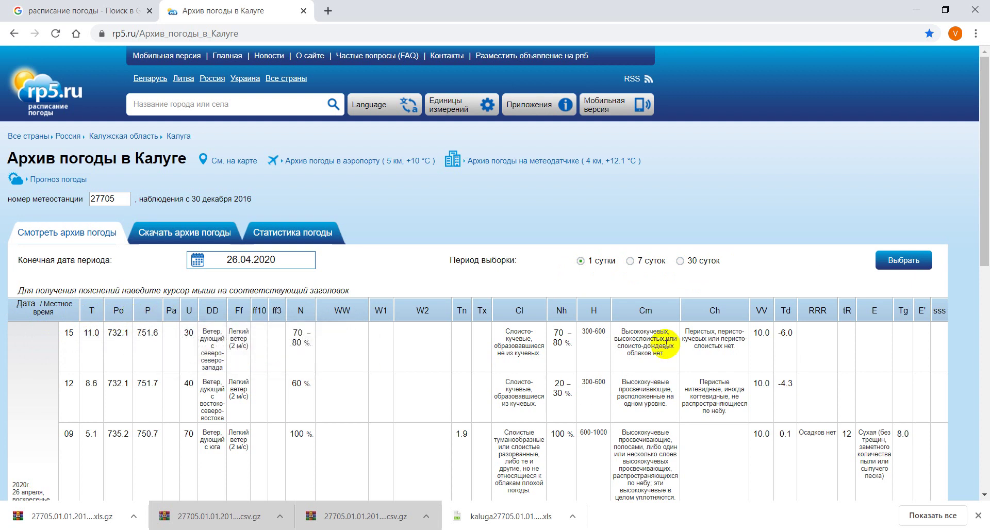
pyautogui.moveTo(415, 323)
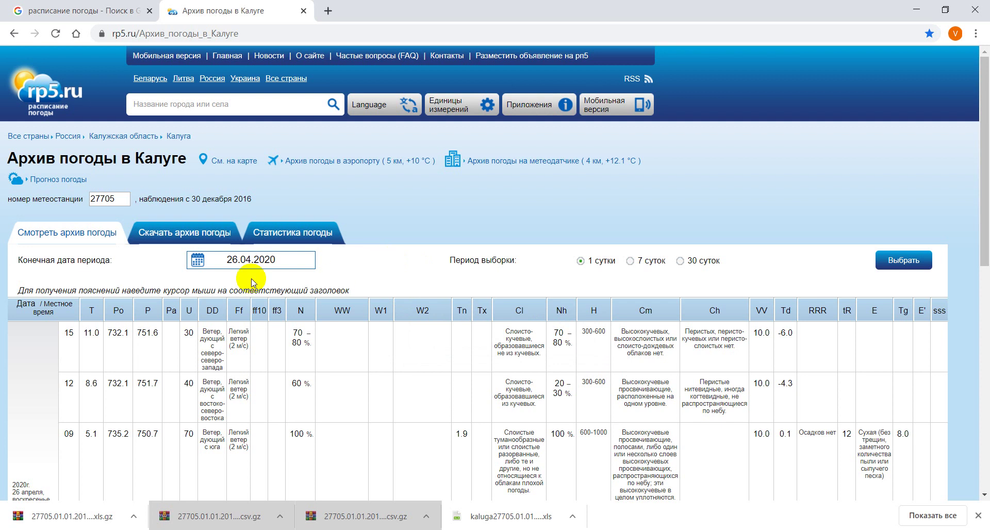
pyautogui.click(206, 232)
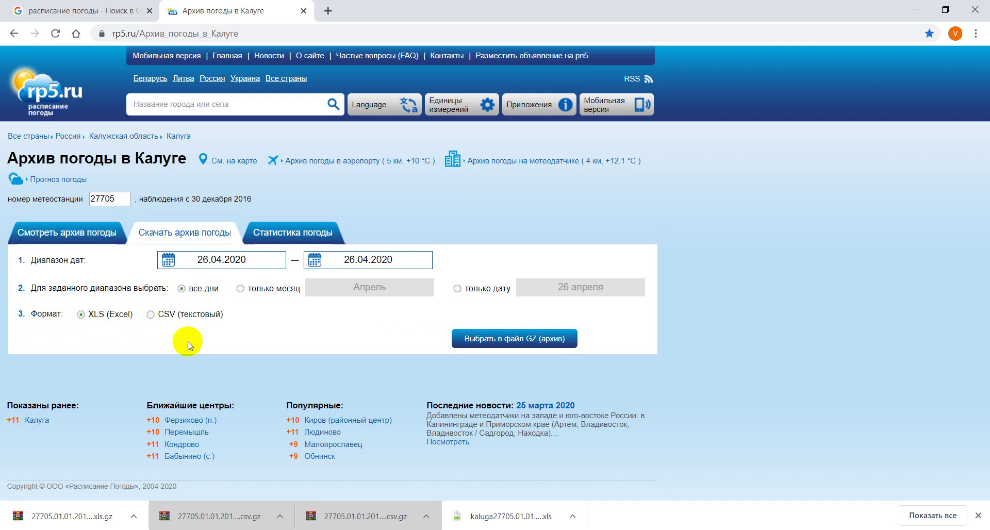
# Set the archive start date to 01.01.2018 in the calendar.
pyautogui.click(251, 262)
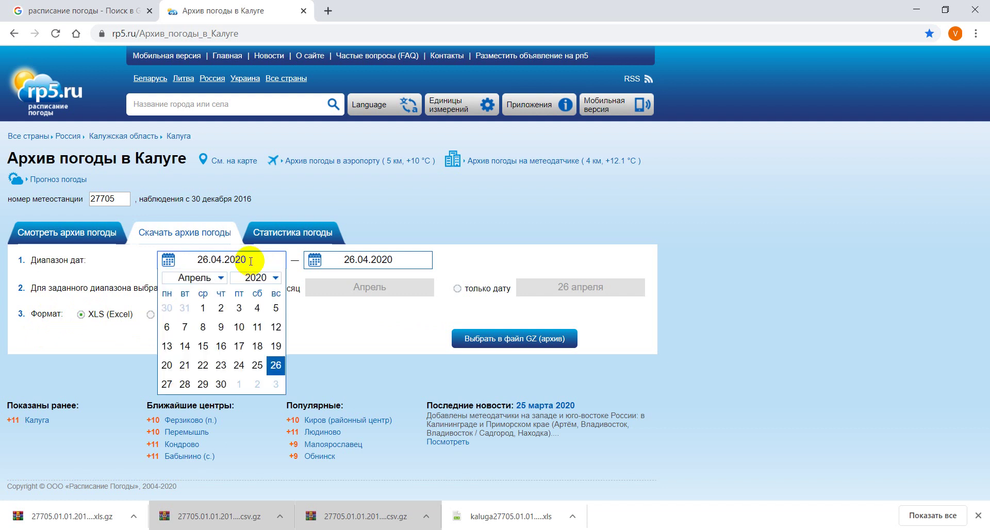
pyautogui.click(276, 280)
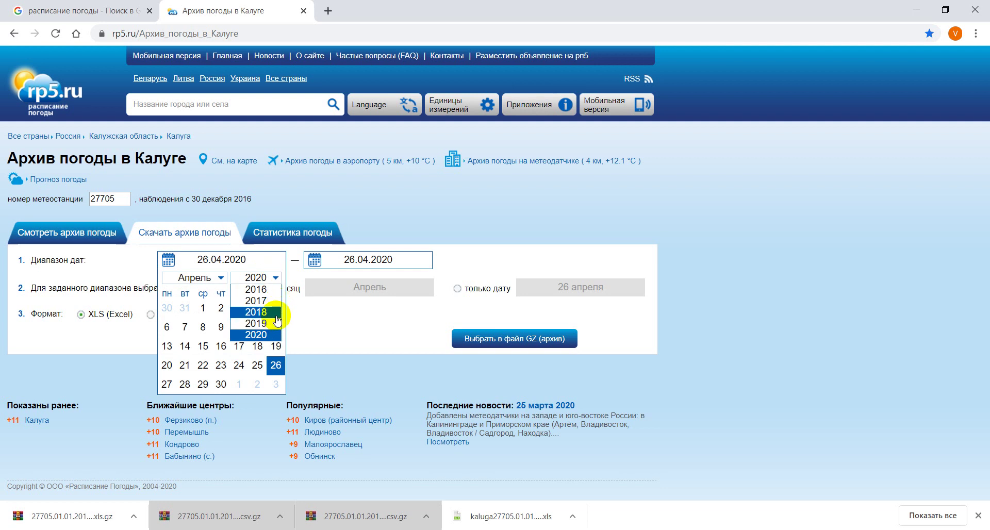
pyautogui.click(277, 313)
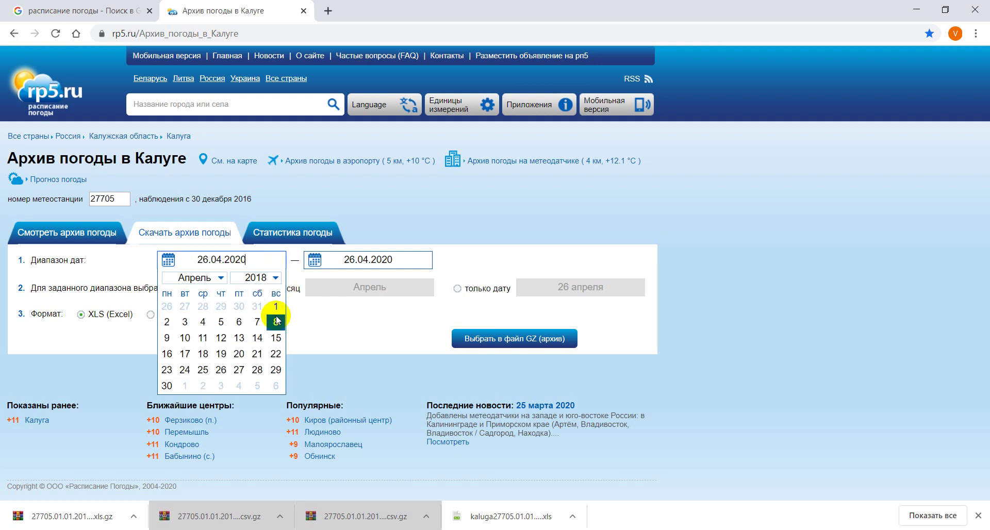
pyautogui.click(223, 281)
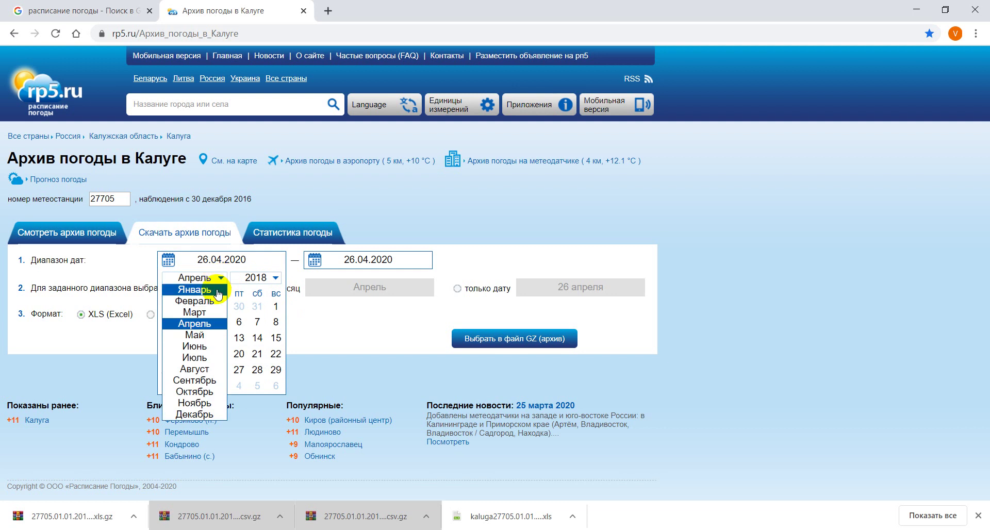
pyautogui.click(218, 290)
pyautogui.click(169, 308)
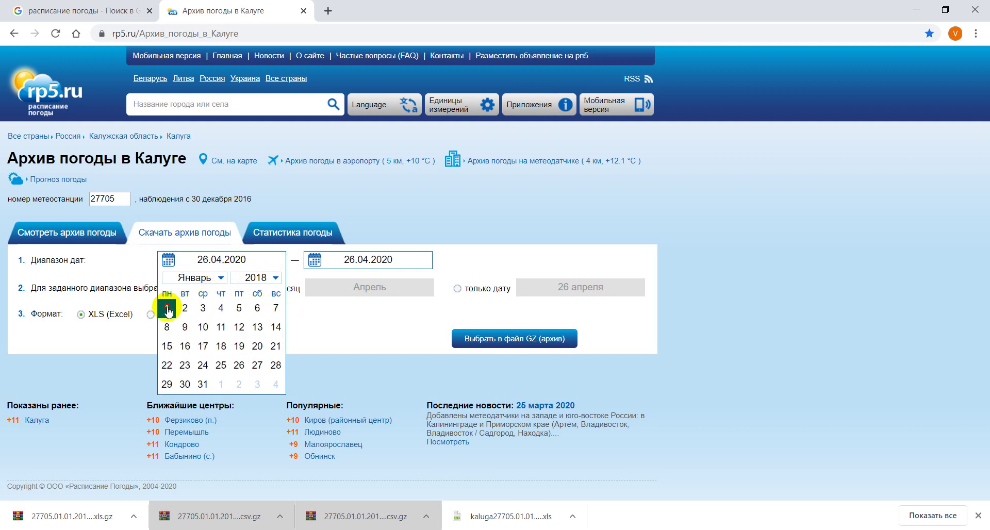
# Set the end date to 31.12.2018 and generate the XLS GZ archive.
pyautogui.click(381, 260)
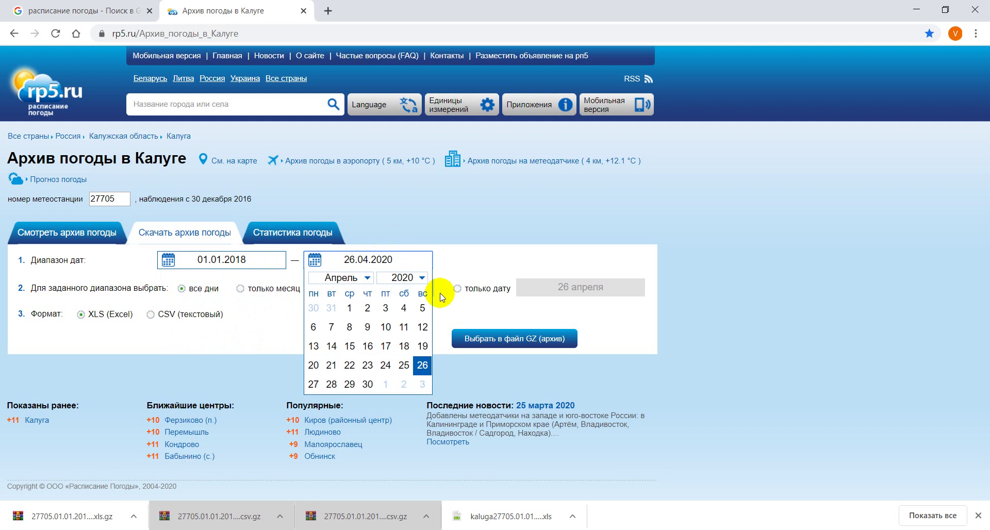
pyautogui.click(422, 278)
pyautogui.click(407, 323)
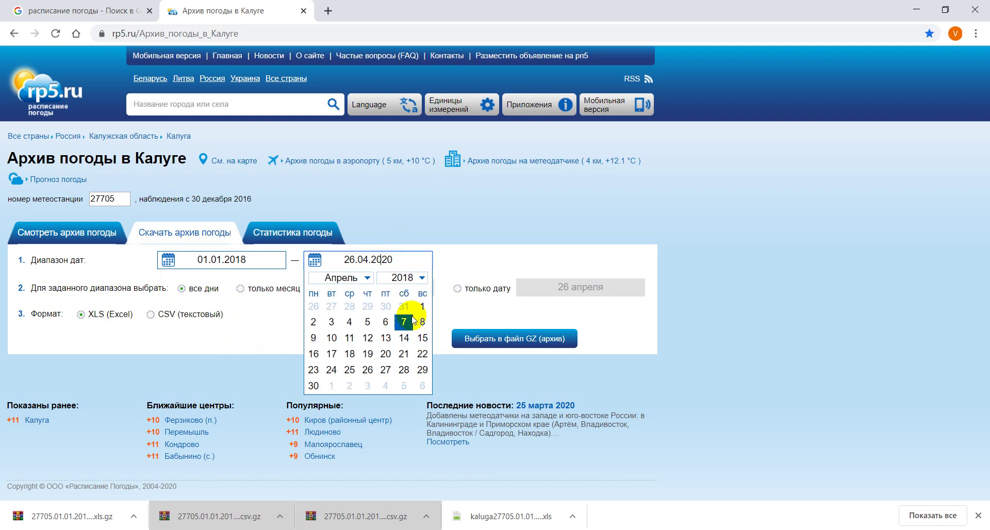
pyautogui.click(367, 279)
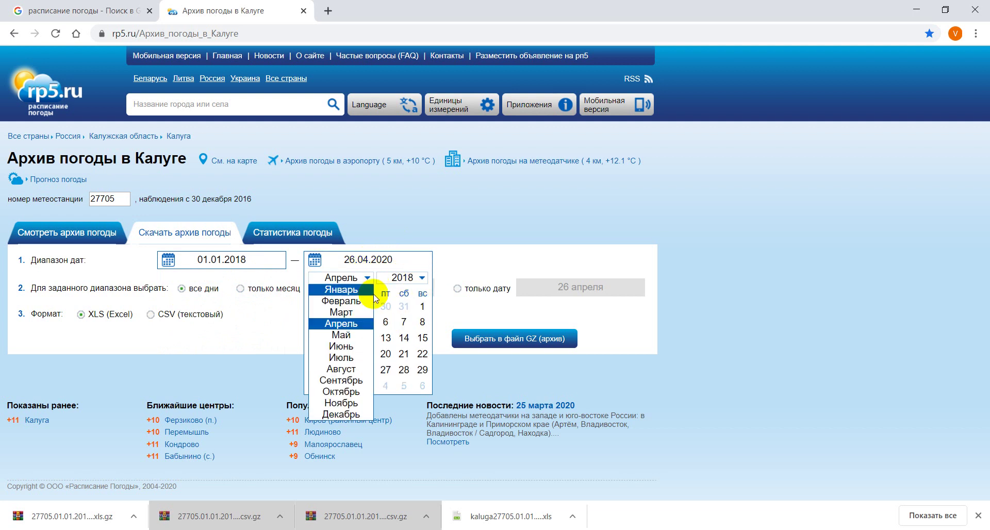
pyautogui.click(353, 414)
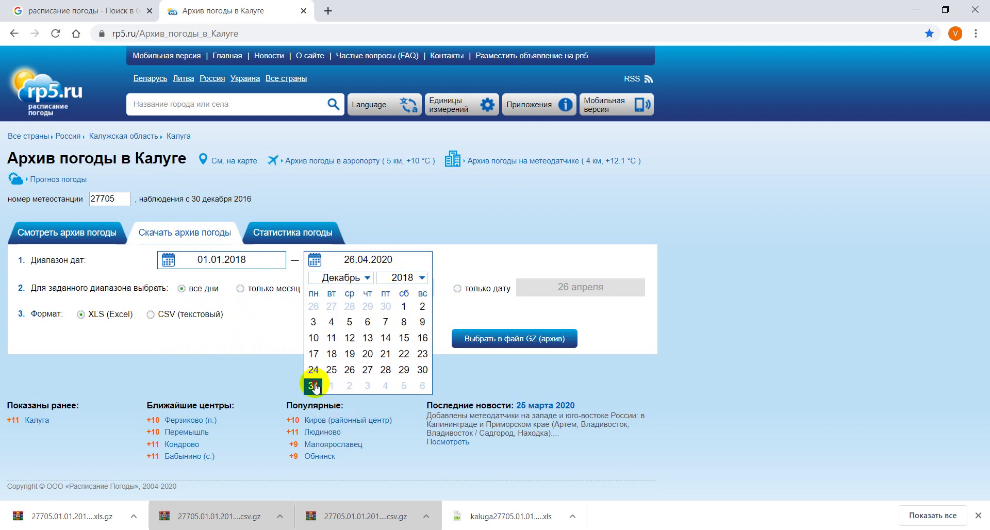
pyautogui.click(315, 385)
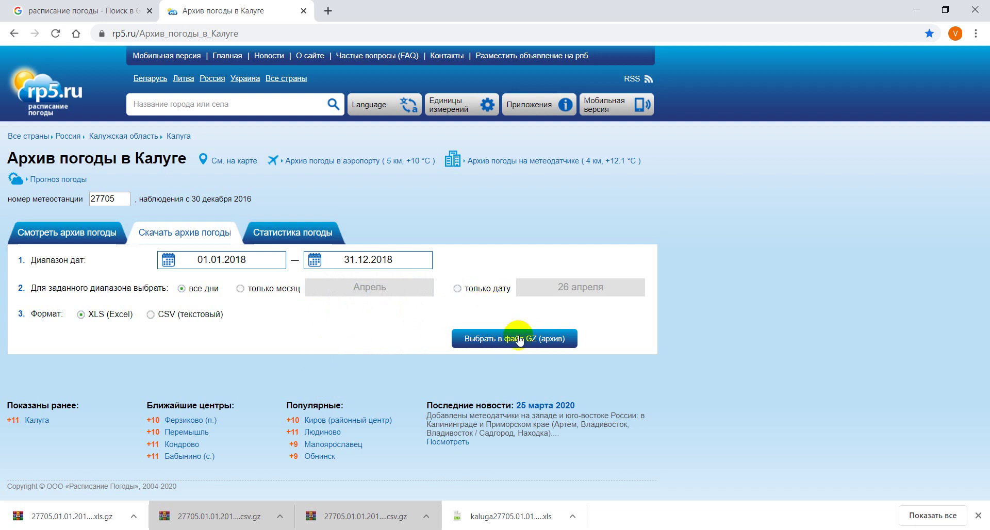
pyautogui.click(520, 340)
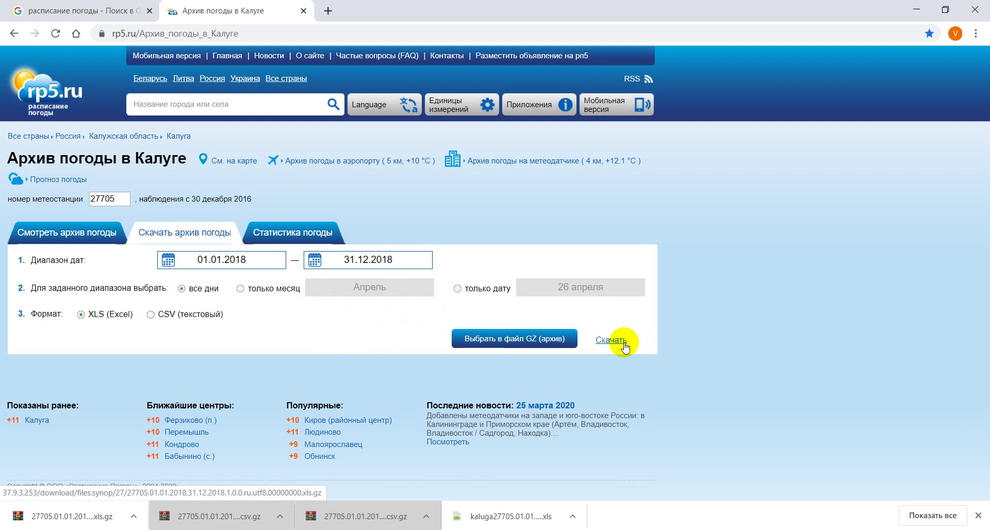
# Download the 2018 archive, prefixing its file name with 'kaluga' in the save dialog.
pyautogui.click(624, 344)
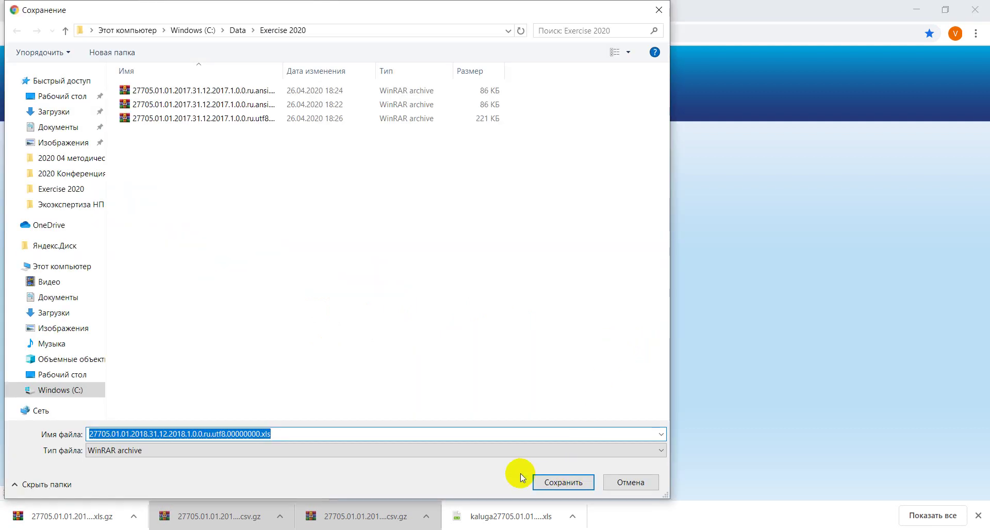
pyautogui.click(90, 434)
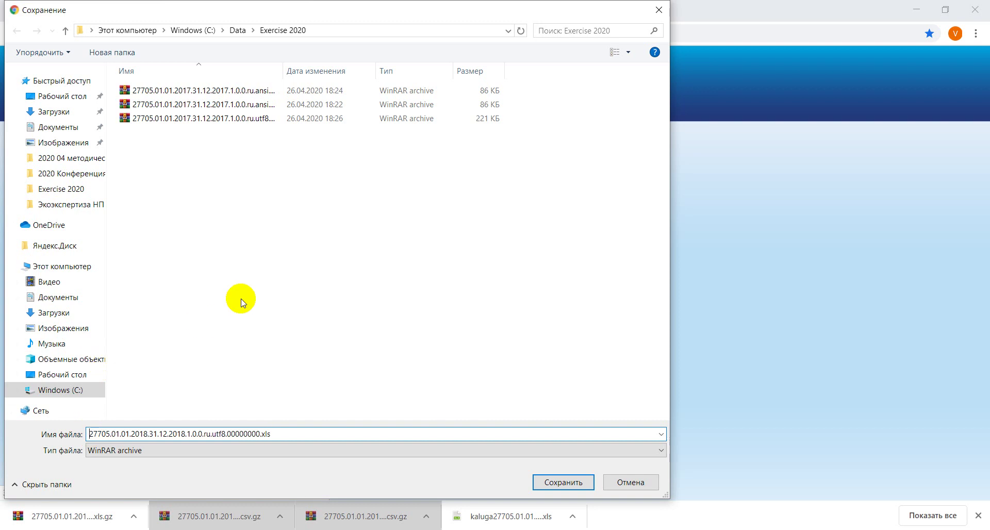
pyautogui.write('ka')
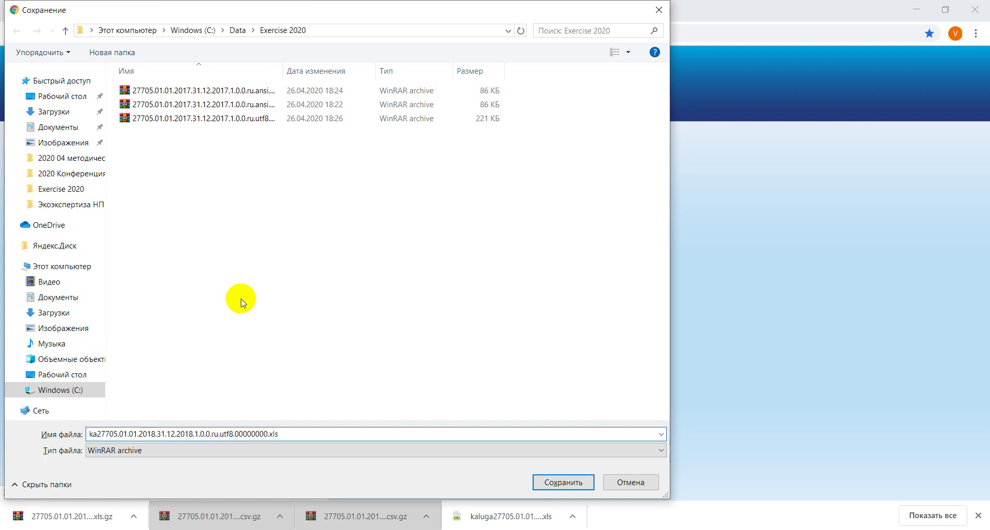
pyautogui.write('lug')
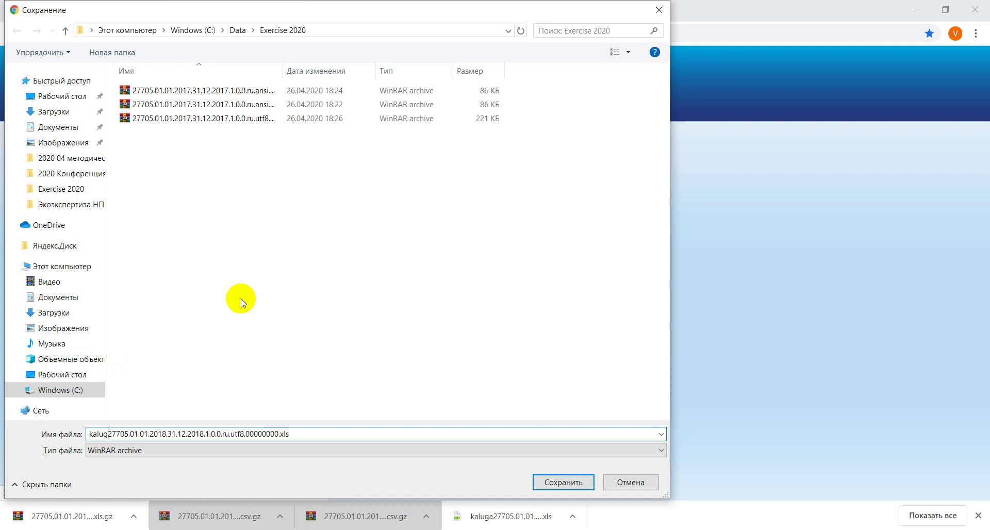
pyautogui.write('a')
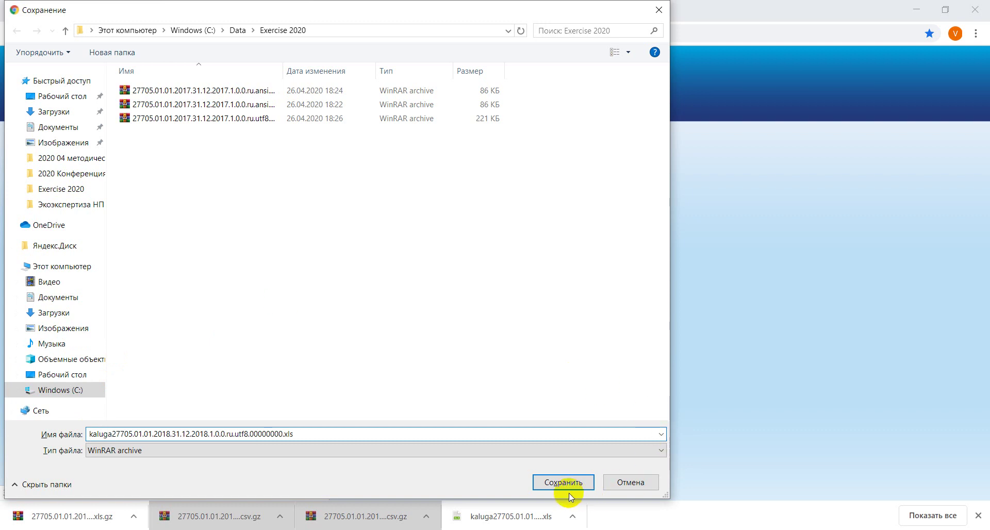
# Save the archive to Exercise 2020 and extract its Excel workbook there with Extract Here.
pyautogui.click(564, 483)
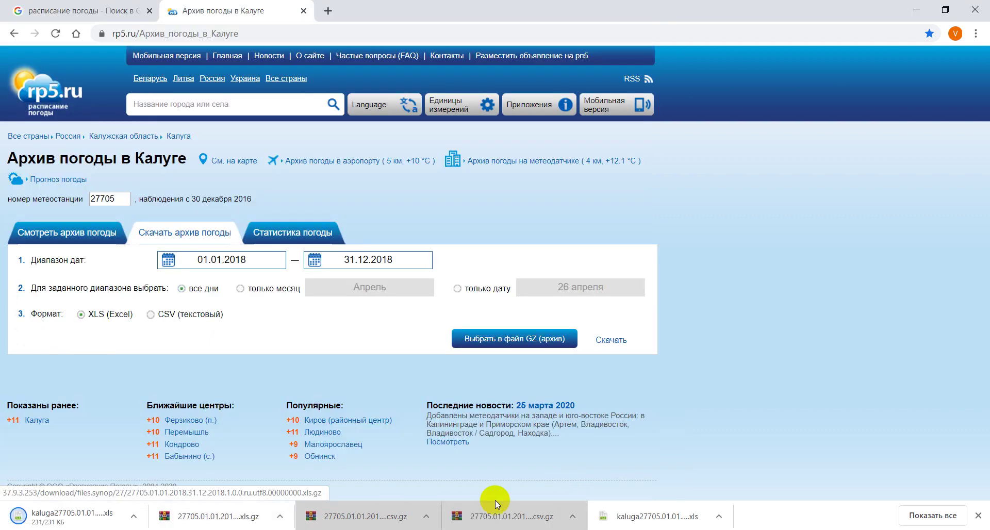
pyautogui.click(394, 518)
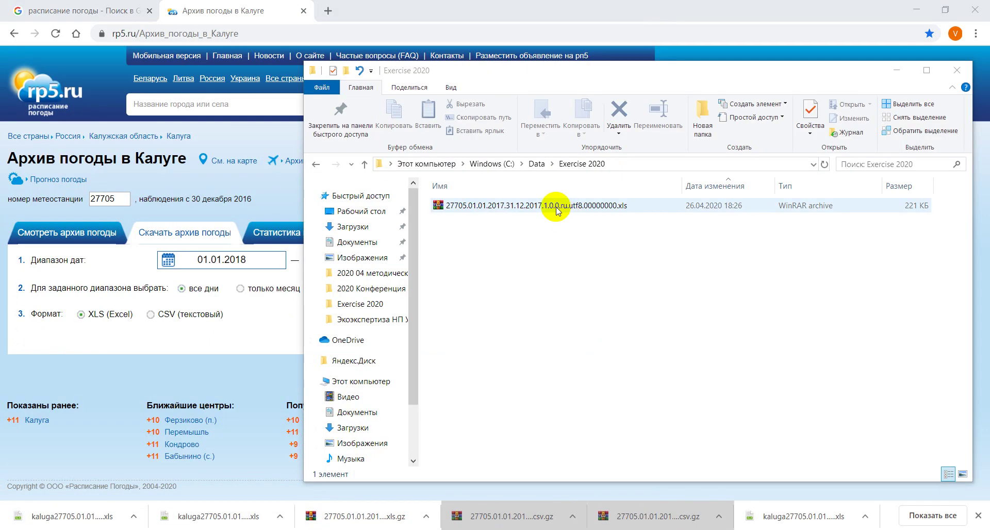
pyautogui.click(556, 209)
pyautogui.rightClick(557, 208)
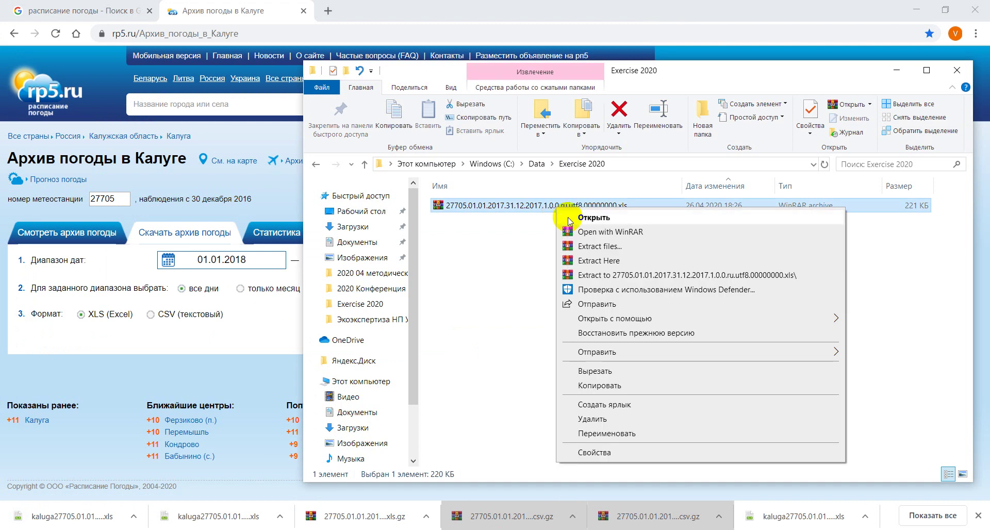
pyautogui.click(614, 260)
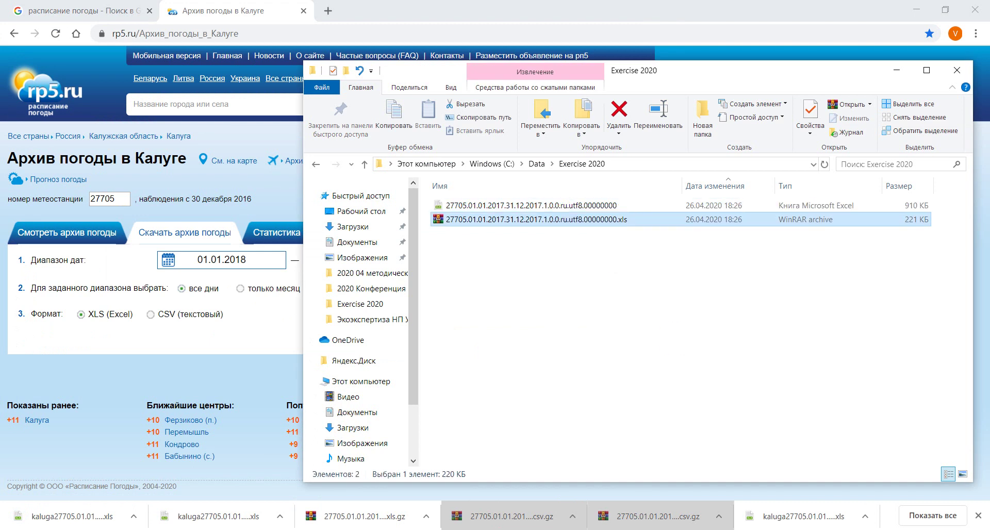
pyautogui.click(567, 206)
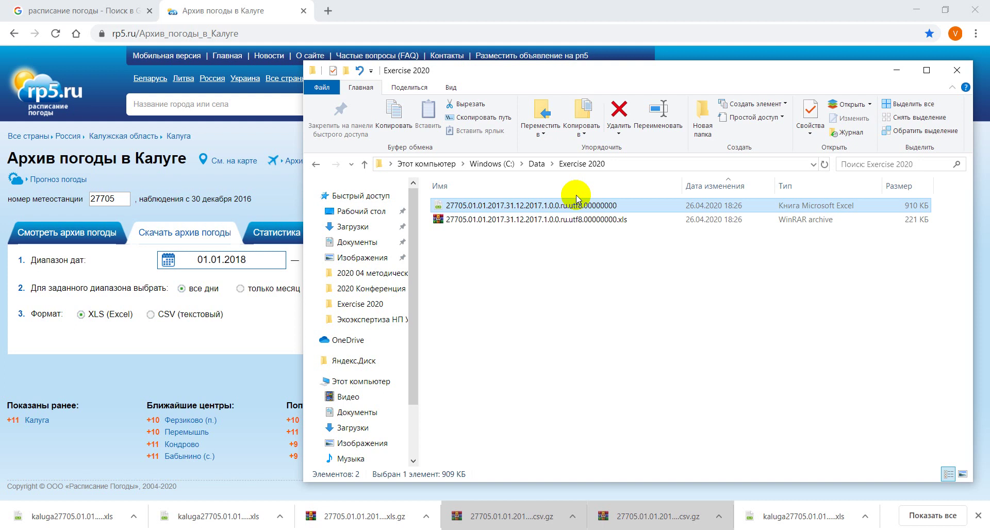
# Go to Google Drive and open the Exercise folder.
pyautogui.click(52, 5)
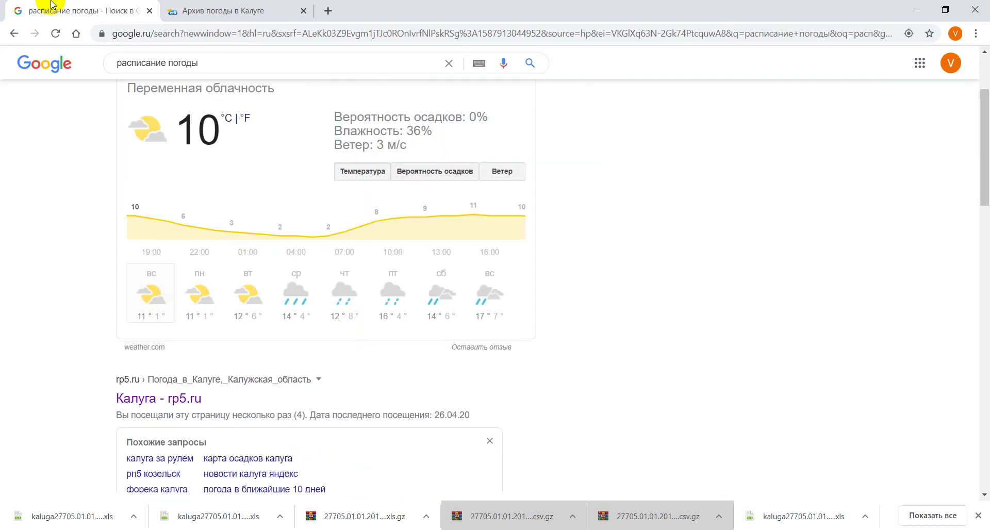
pyautogui.scroll(3, 895, 426)
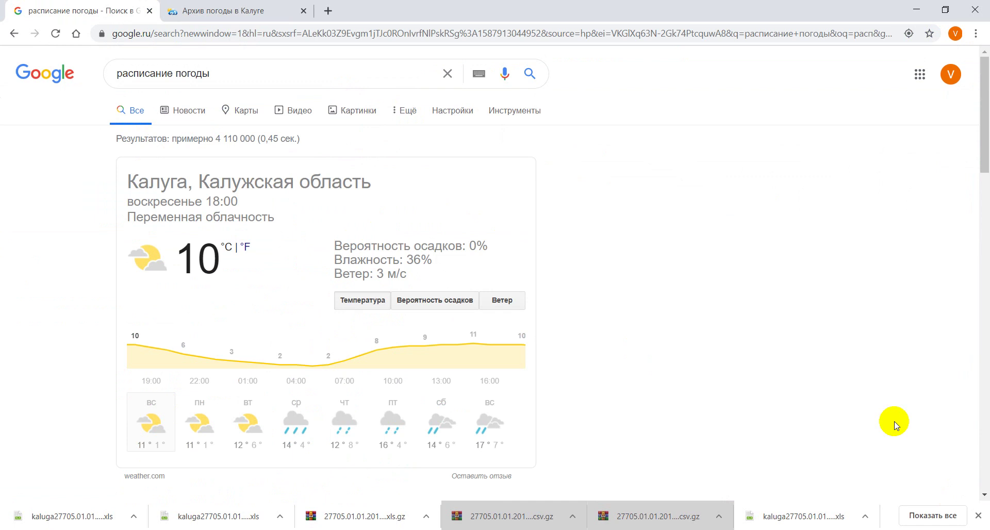
pyautogui.click(918, 76)
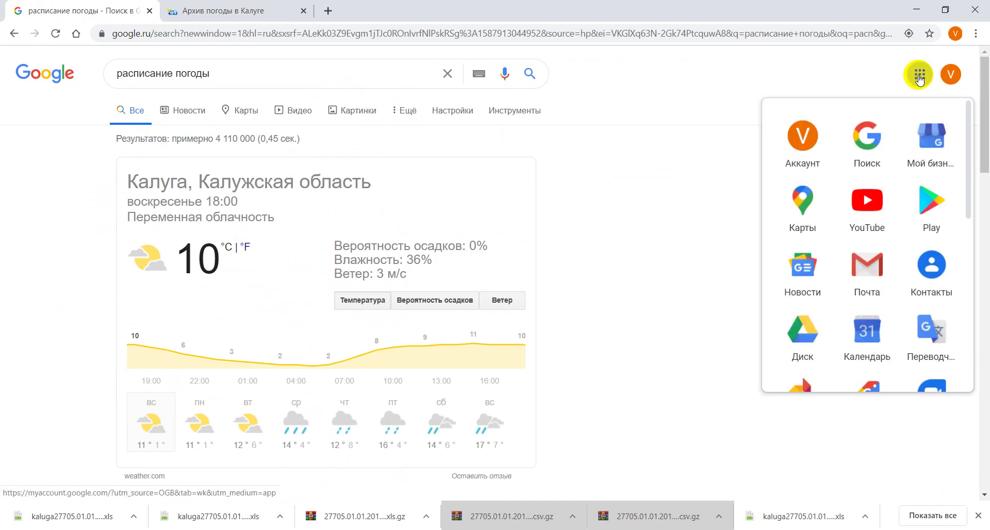
pyautogui.click(807, 334)
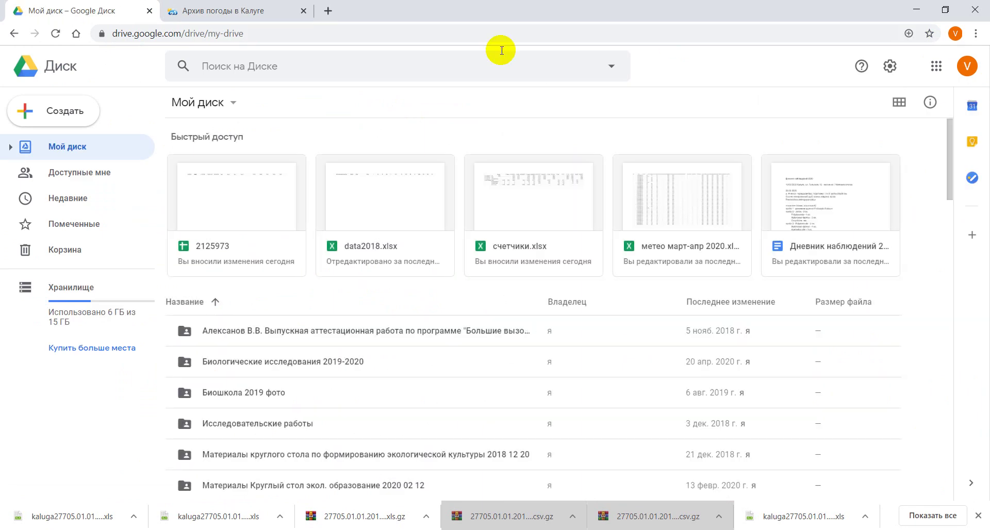
pyautogui.scroll(-4, 325, 469)
pyautogui.scroll(-5, 325, 420)
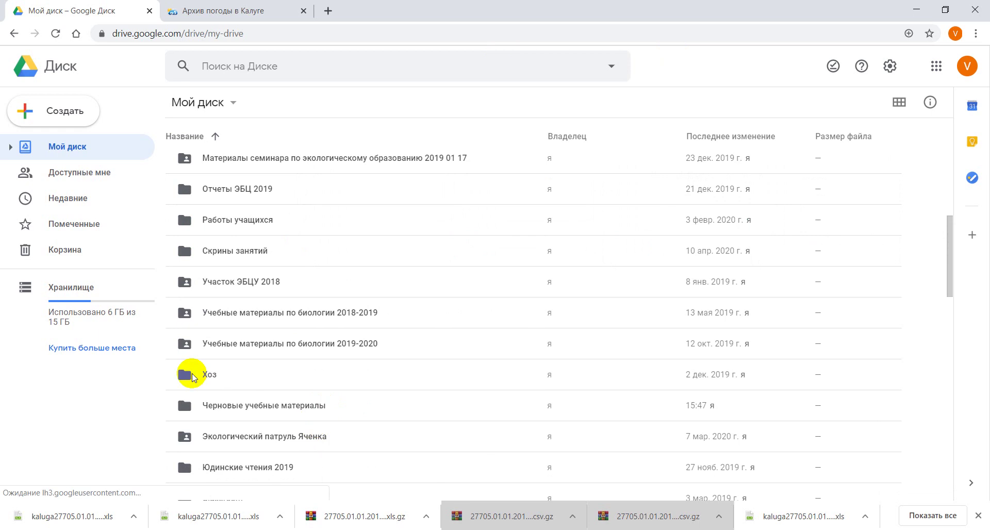
pyautogui.scroll(-2, 253, 435)
pyautogui.scroll(-1, 223, 391)
pyautogui.doubleClick(217, 368)
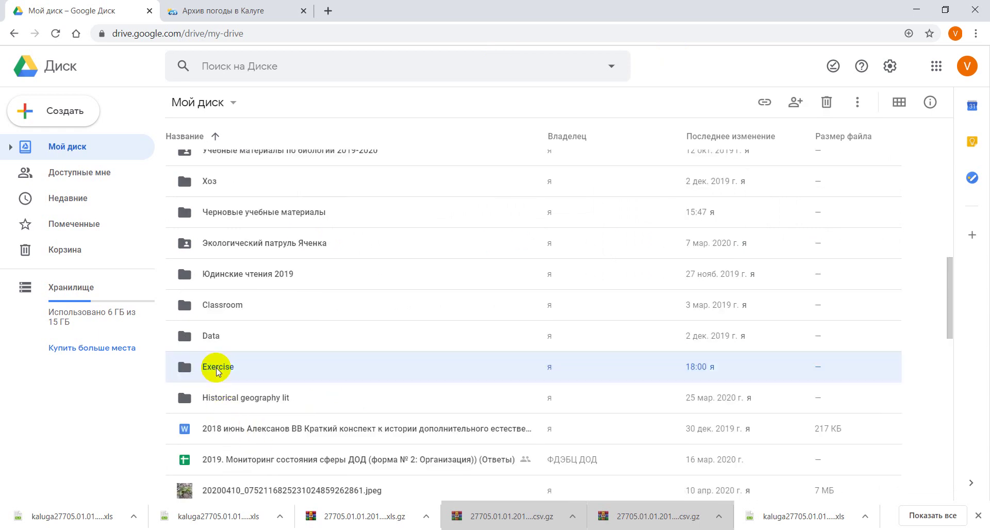
# Drag the extracted Kaluga workbook from Explorer into the Drive Exercise folder.
pyautogui.hotkey('alt', 'Tab')
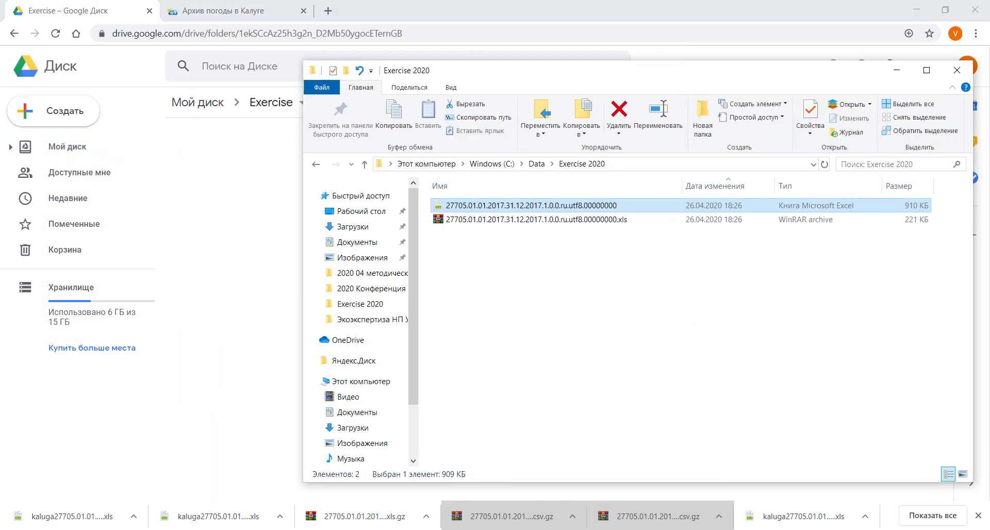
pyautogui.moveTo(590, 67); pyautogui.dragTo(879, 106)
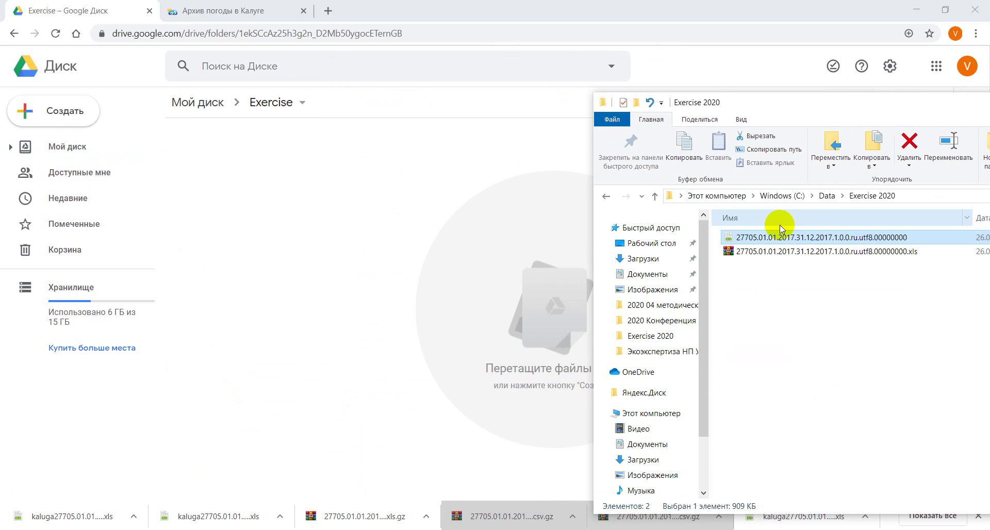
pyautogui.moveTo(748, 238); pyautogui.dragTo(493, 304)
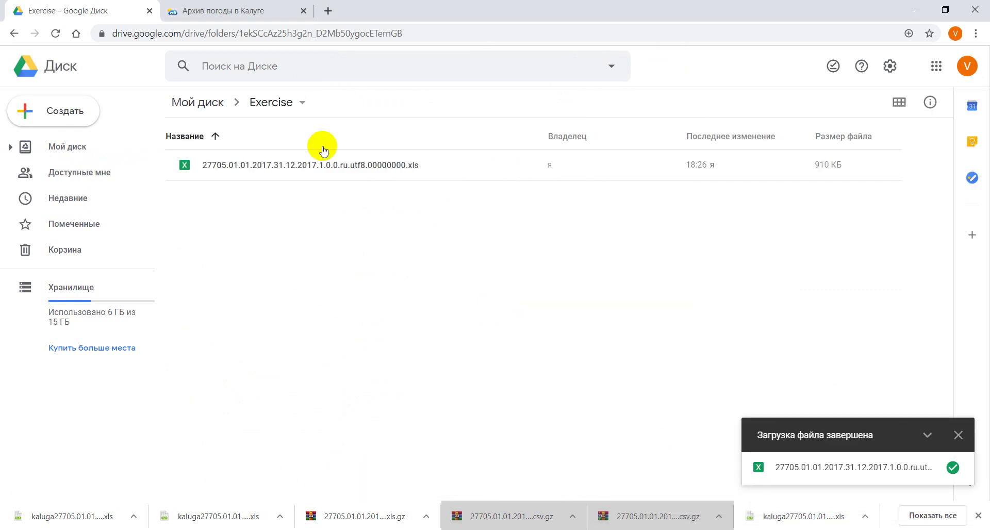
# Open the uploaded Kaluga .xls workbook with Google Таблицы from the Drive preview.
pyautogui.click(331, 164)
pyautogui.doubleClick(332, 164)
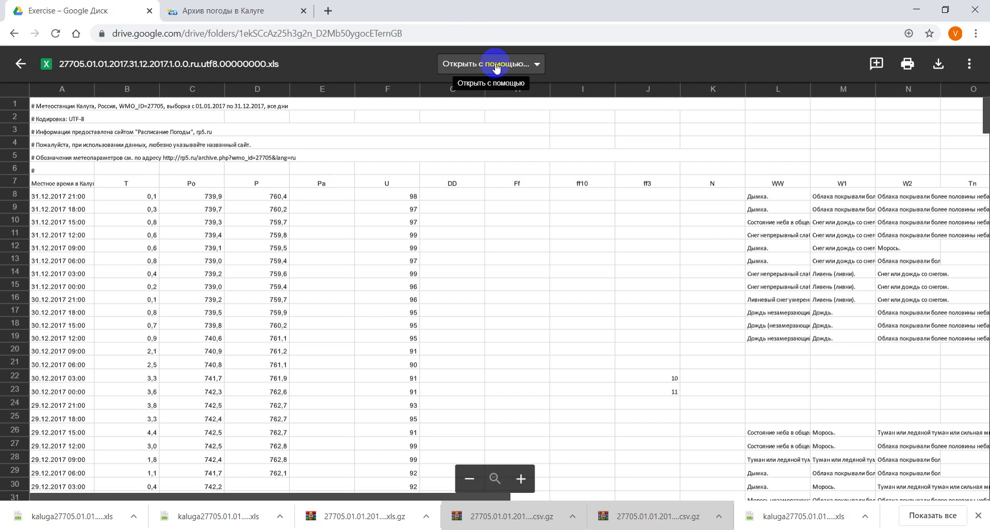
pyautogui.click(496, 68)
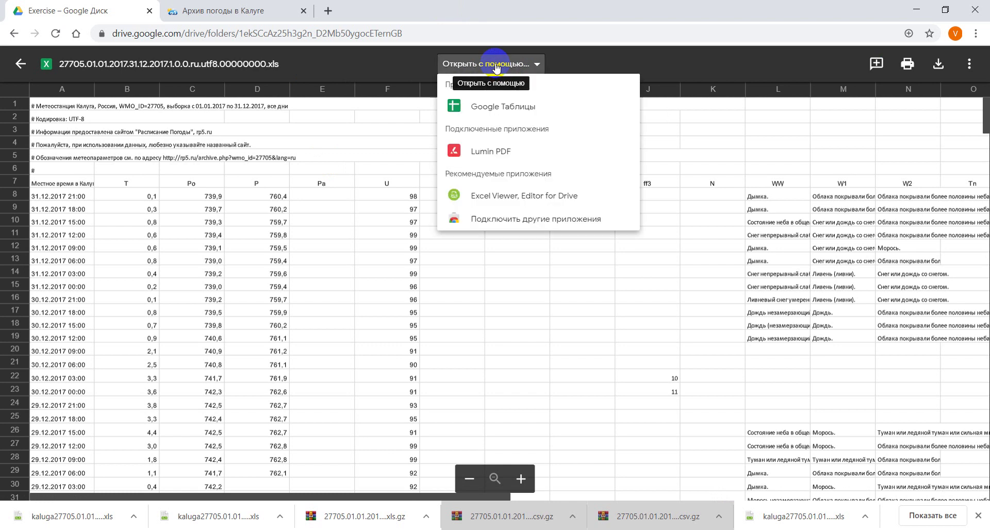
pyautogui.click(522, 110)
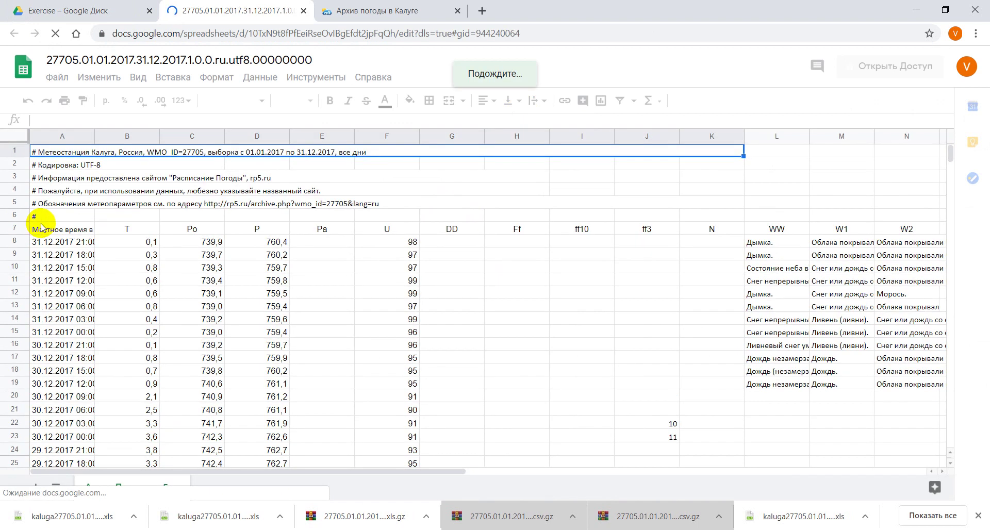
# Cut the six # comment rows 1–6 and add a new sheet.
pyautogui.scroll(-1, 106, 310)
pyautogui.scroll(-1, 106, 309)
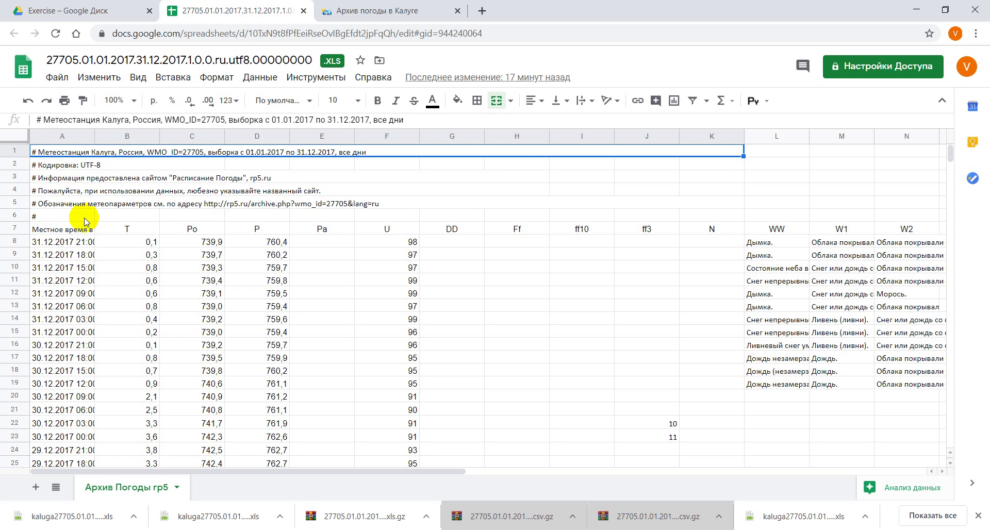
pyautogui.scroll(-5, 144, 330)
pyautogui.scroll(5, 144, 314)
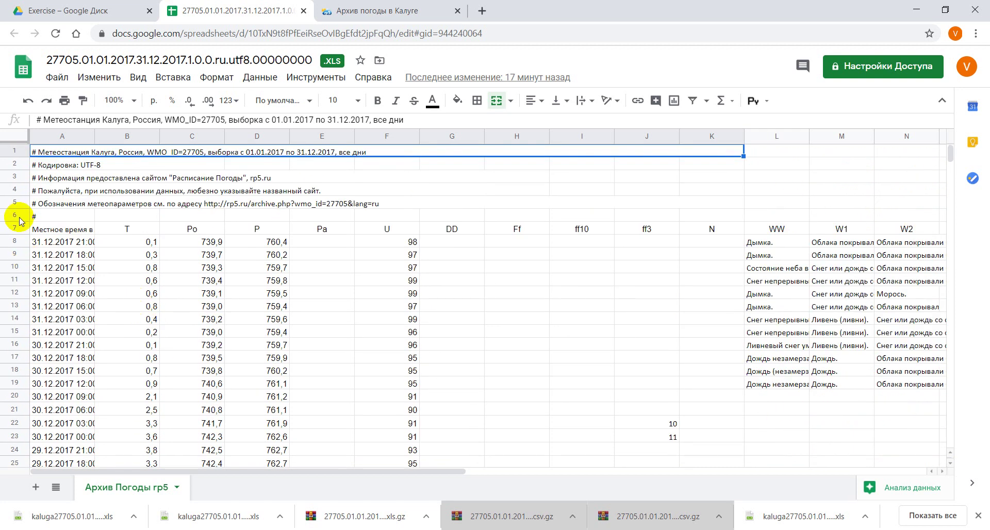
pyautogui.click(14, 151)
pyautogui.moveTo(15, 151); pyautogui.dragTo(24, 240)
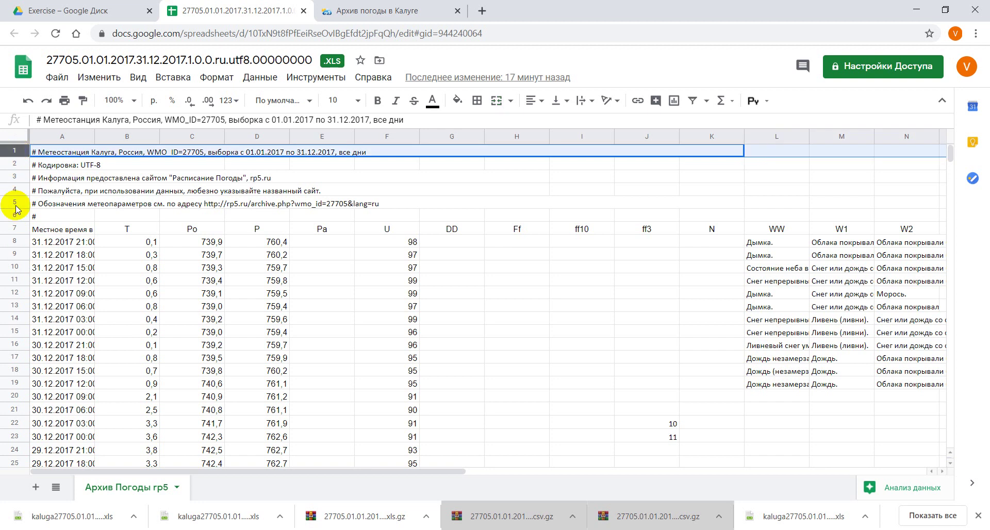
pyautogui.keyDown('shift'); pyautogui.click(16, 215); pyautogui.keyUp('shift')
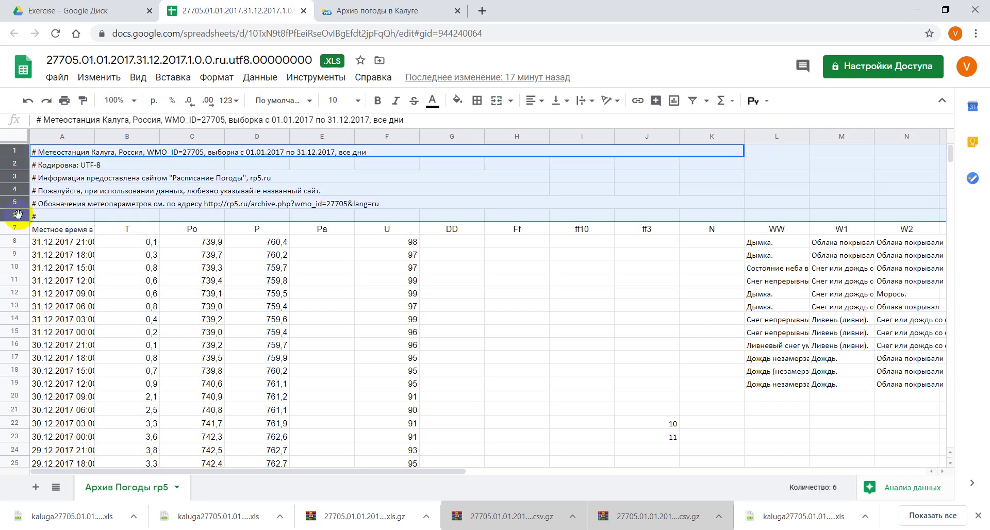
pyautogui.rightClick(19, 219)
pyautogui.click(60, 132)
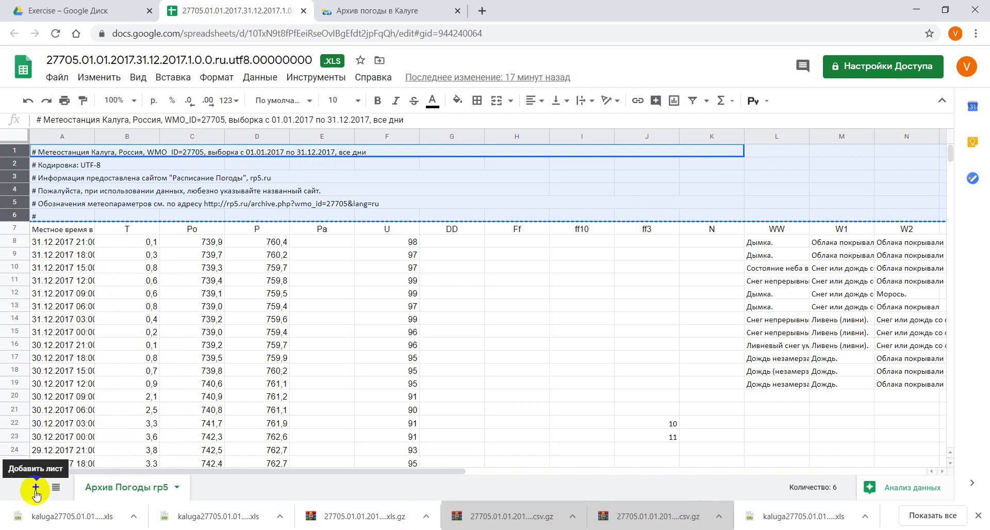
pyautogui.click(35, 490)
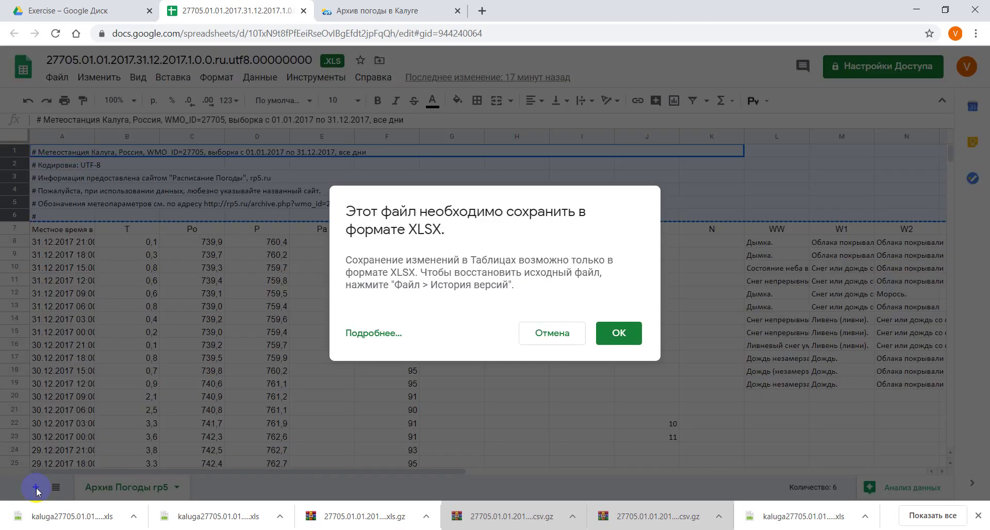
# Accept the XLSX conversion and rename the new Лист1 sheet to 'meta'.
pyautogui.click(609, 343)
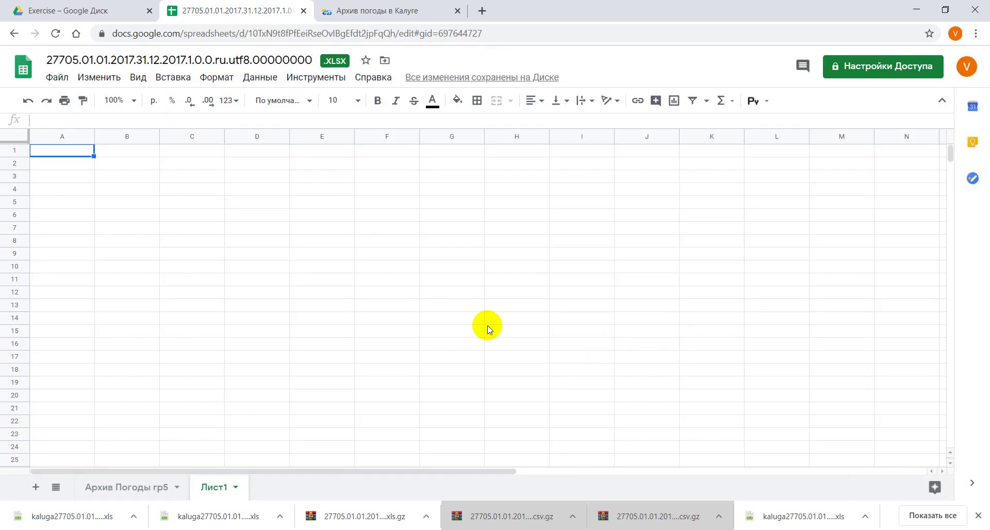
pyautogui.rightClick(206, 487)
pyautogui.click(239, 352)
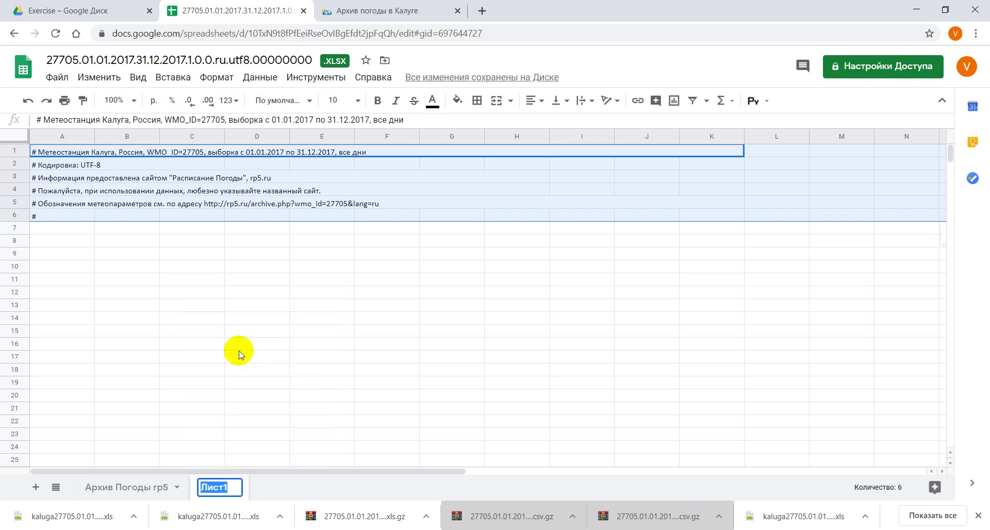
pyautogui.write('cgh1')
pyautogui.press('BackSpace')
pyautogui.press('BackSpace')
pyautogui.press('BackSpace')
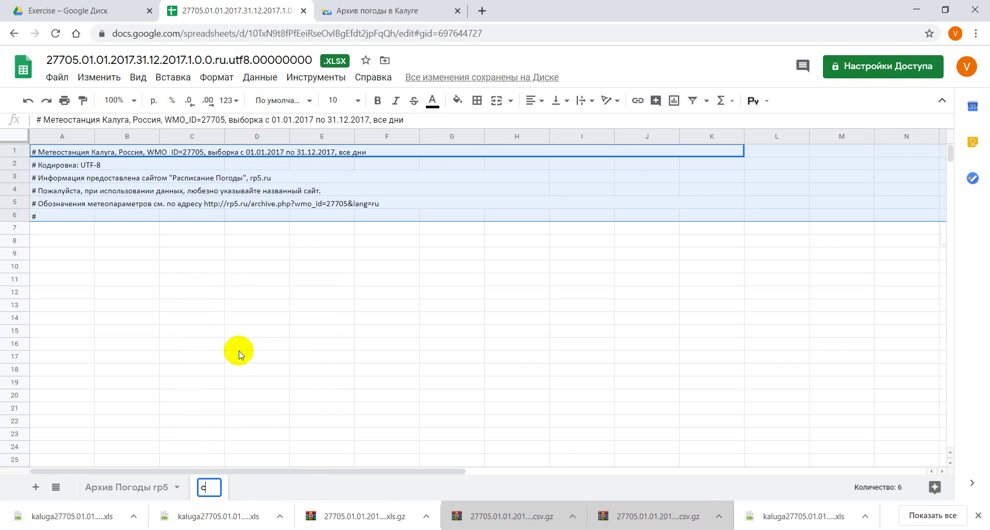
pyautogui.press('BackSpace')
pyautogui.write('meta')
pyautogui.press('Return')
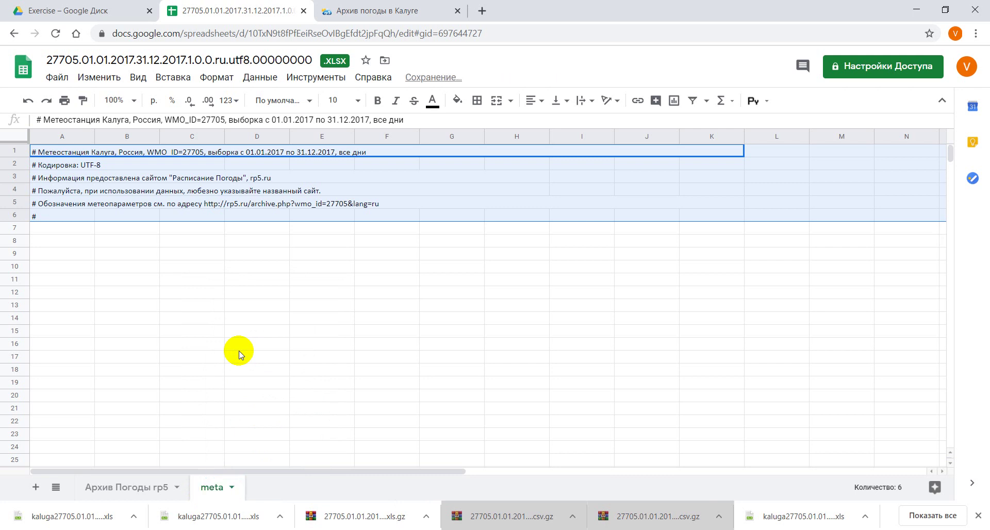
# On the Архив Погоды sheet, delete comment rows 1–6 above the headers.
pyautogui.click(101, 493)
pyautogui.rightClick(21, 166)
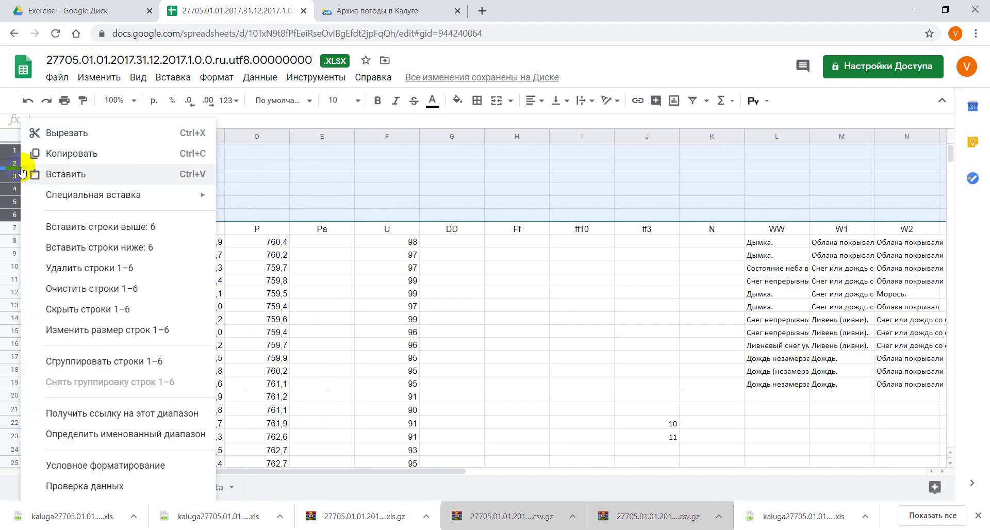
pyautogui.click(82, 260)
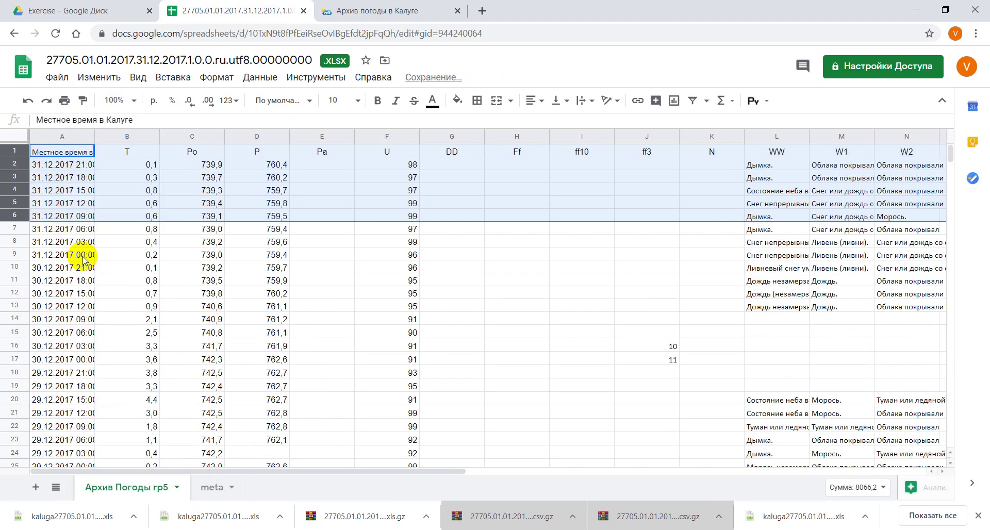
pyautogui.scroll(-3, 85, 227)
pyautogui.click(109, 260)
# Widen column A to show the full dates and adjust the T column's width.
pyautogui.scroll(-5, 108, 263)
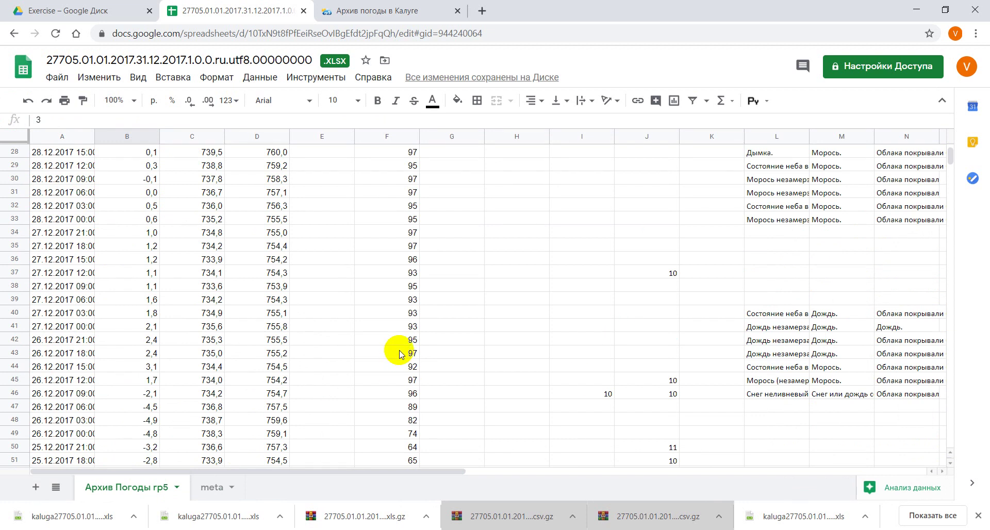
pyautogui.scroll(5, 330, 324)
pyautogui.scroll(3, 330, 324)
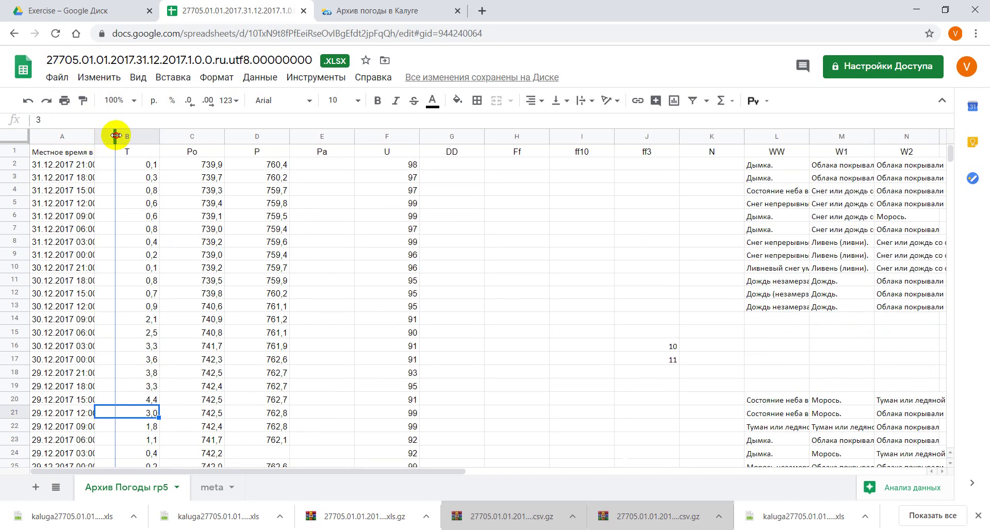
pyautogui.moveTo(94, 138); pyautogui.dragTo(117, 138)
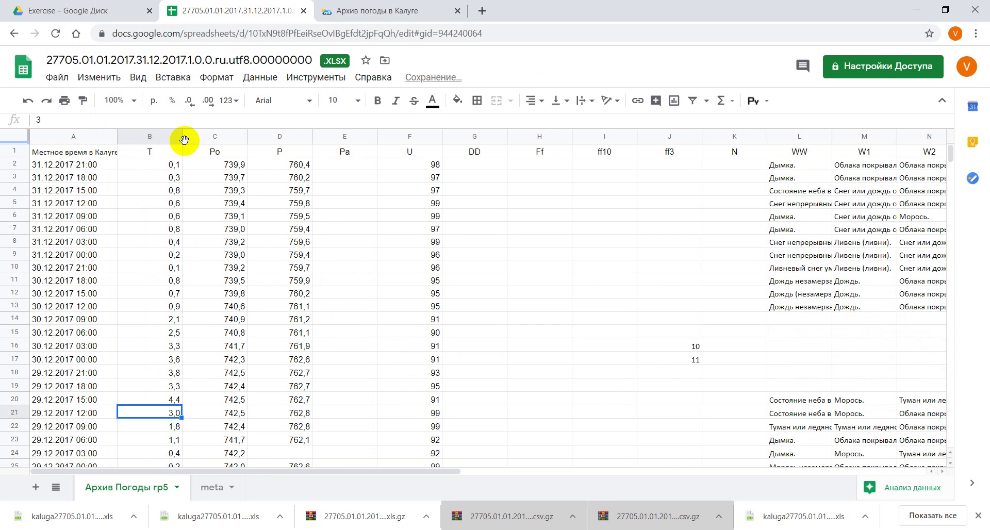
pyautogui.moveTo(182, 139); pyautogui.dragTo(172, 139)
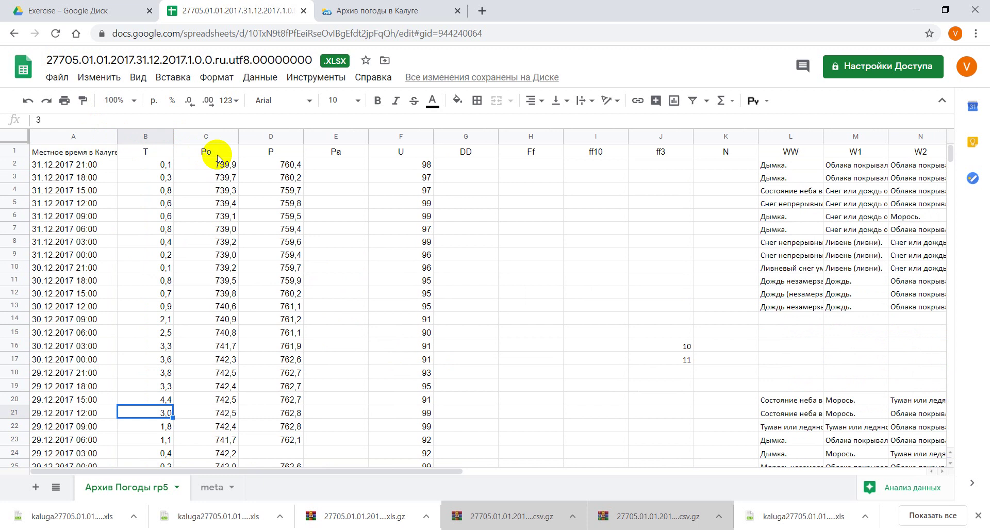
# Check the rp5.ru Kaluga archive table's columns, including Pa, then return to the spreadsheet.
pyautogui.click(354, 6)
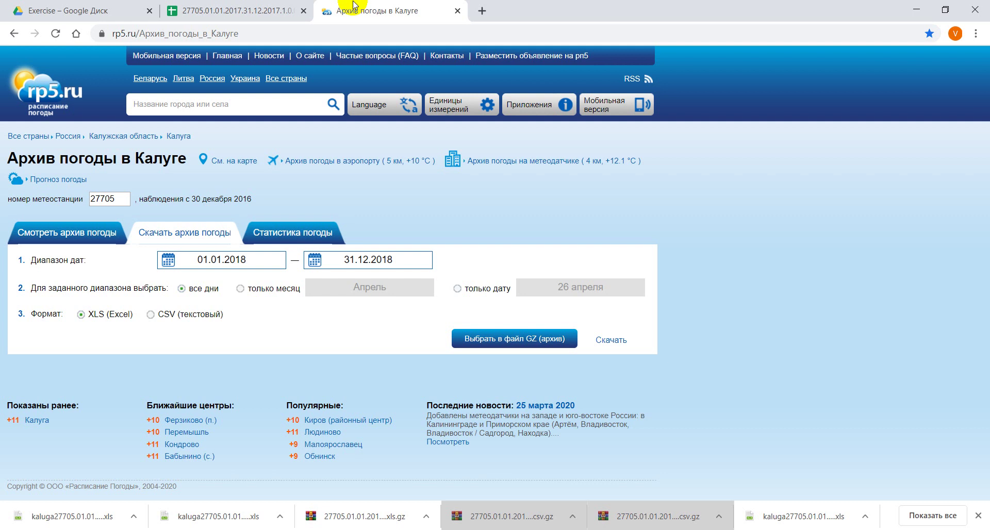
pyautogui.click(79, 239)
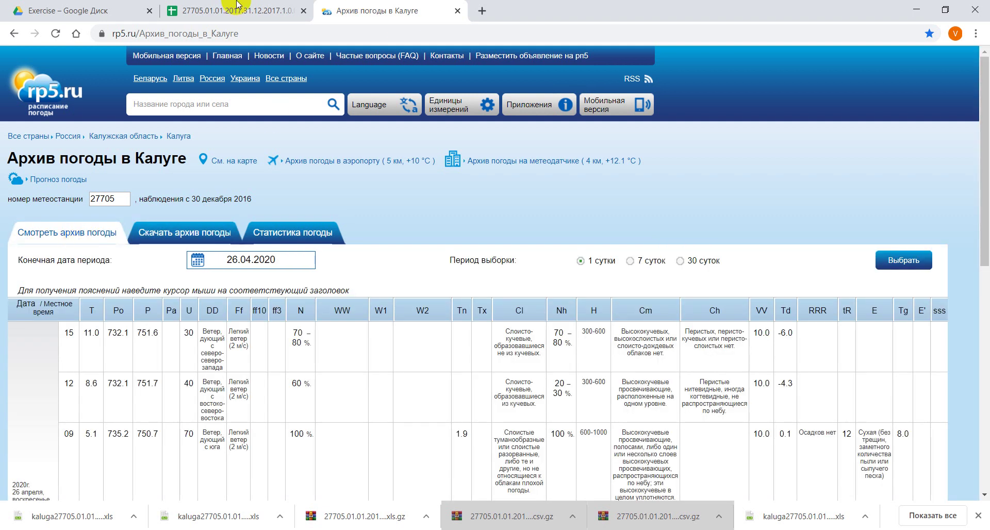
pyautogui.moveTo(165, 311)
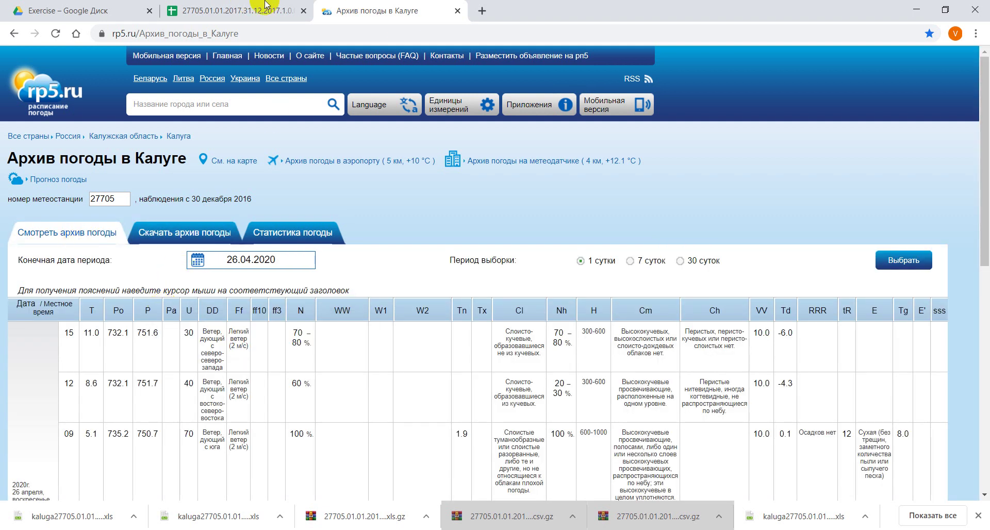
pyautogui.click(263, 9)
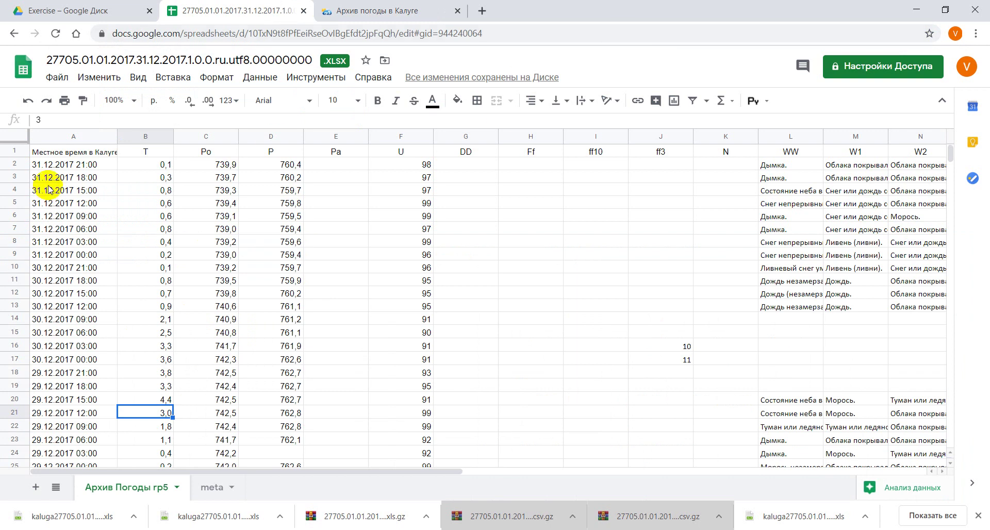
pyautogui.scroll(-5, 57, 209)
pyautogui.scroll(-2, 57, 209)
pyautogui.scroll(-3, 57, 209)
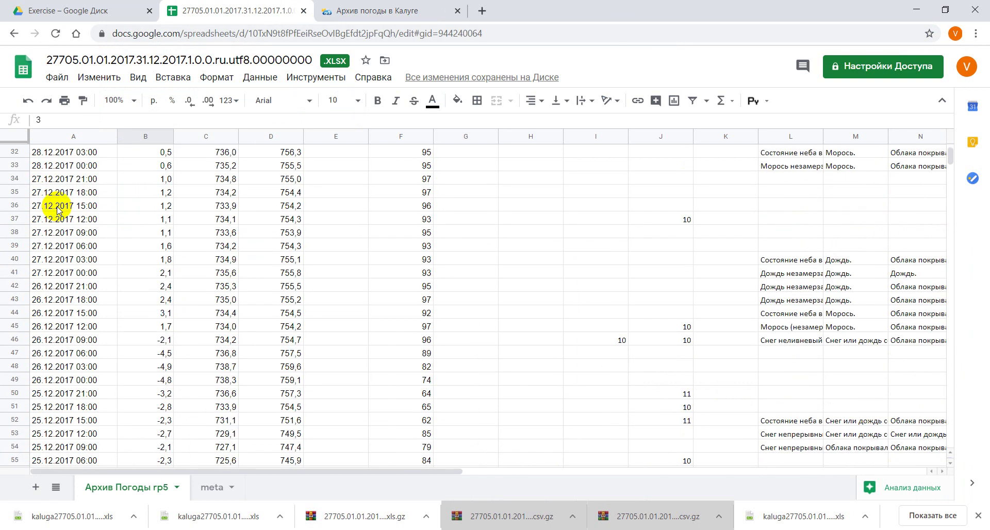
pyautogui.scroll(7, 57, 209)
pyautogui.scroll(3, 57, 209)
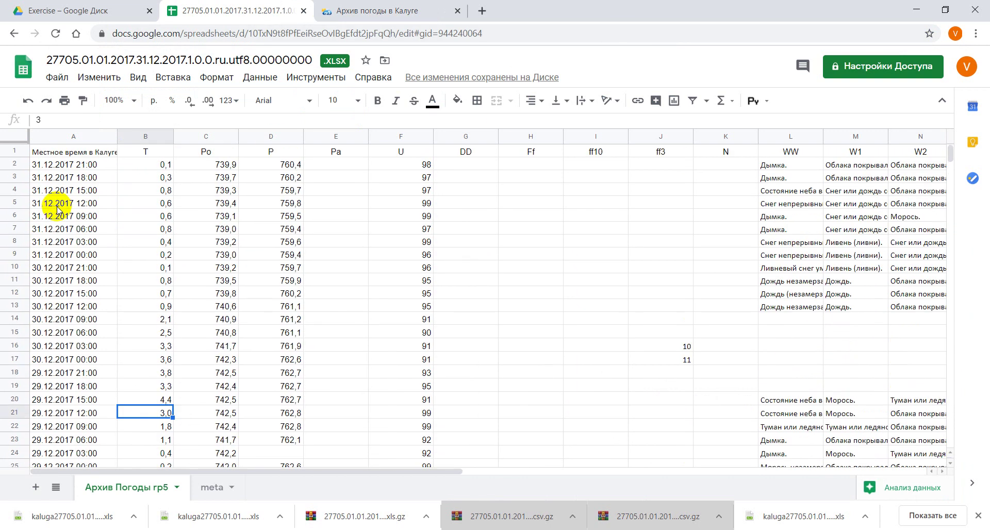
pyautogui.scroll(-6, 57, 209)
pyautogui.scroll(-6, 57, 209)
pyautogui.scroll(-6, 58, 209)
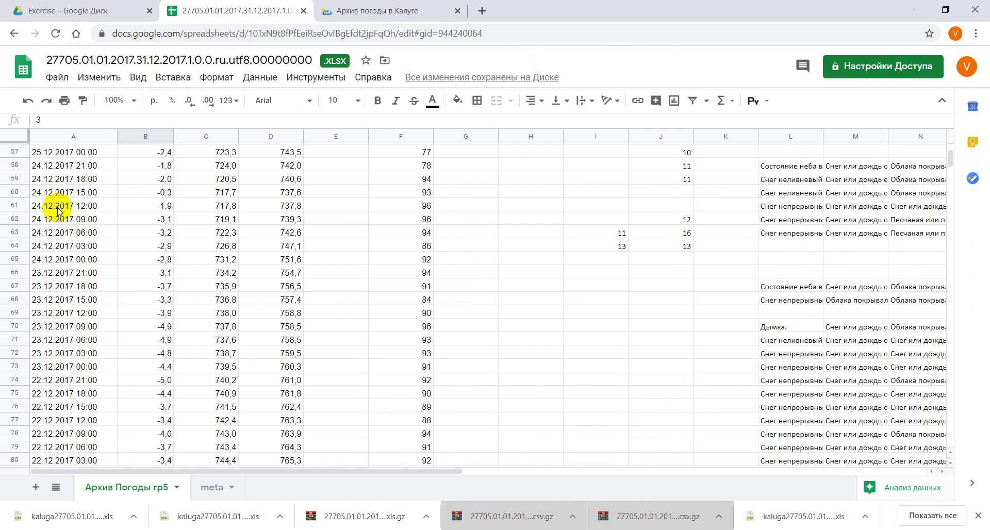
pyautogui.scroll(3, 57, 209)
pyautogui.scroll(7, 57, 209)
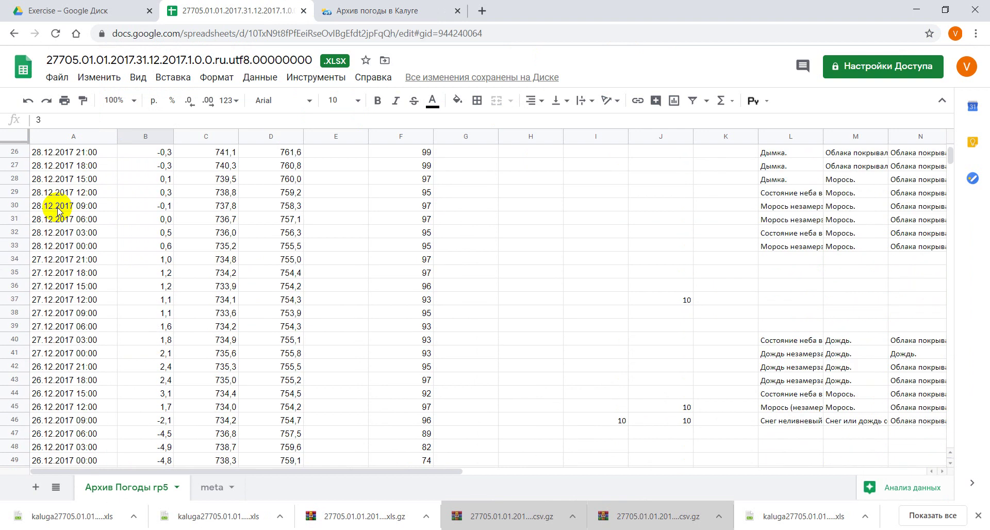
pyautogui.scroll(5, 57, 209)
pyautogui.scroll(3, 58, 209)
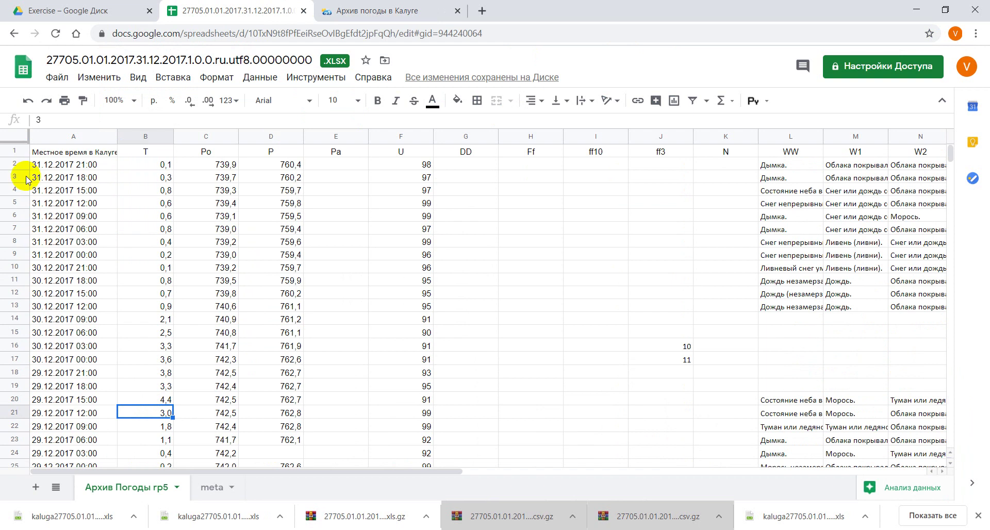
pyautogui.click(78, 165)
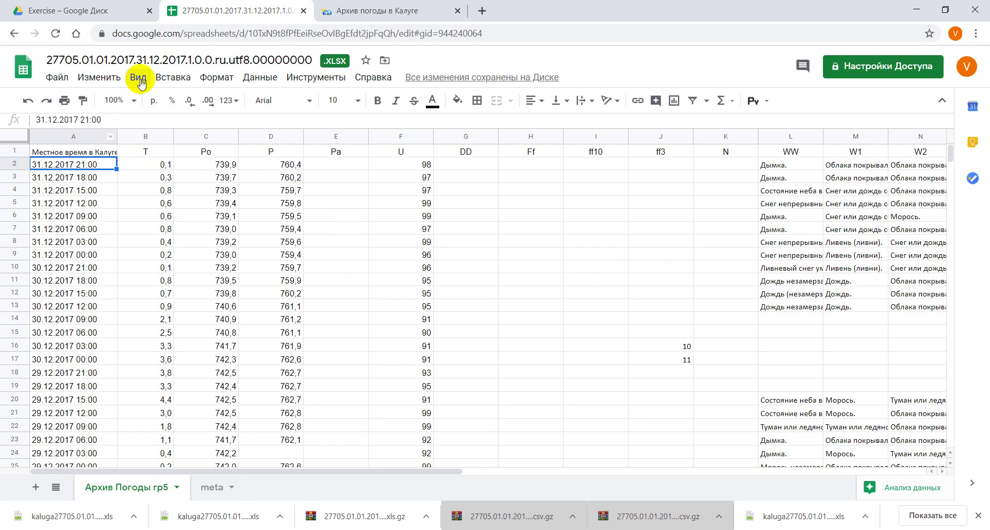
# Freeze row 1 with Вид > Закрепить > 1 строку so the headings stay visible.
pyautogui.click(138, 78)
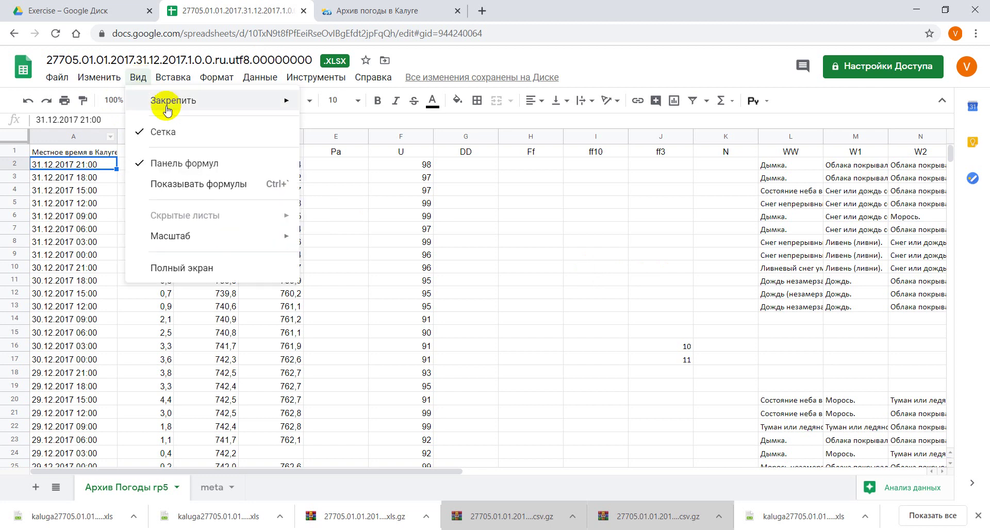
pyautogui.moveTo(167, 110)
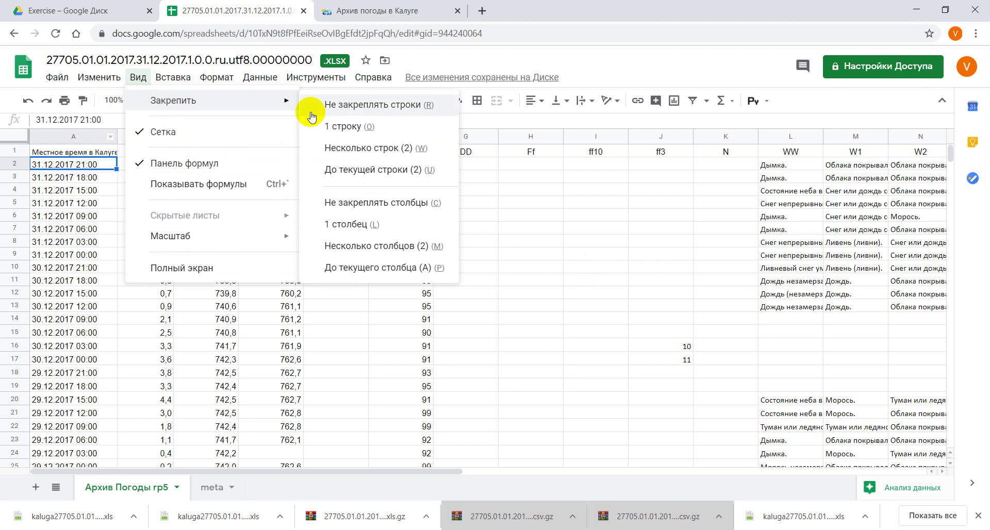
pyautogui.click(354, 127)
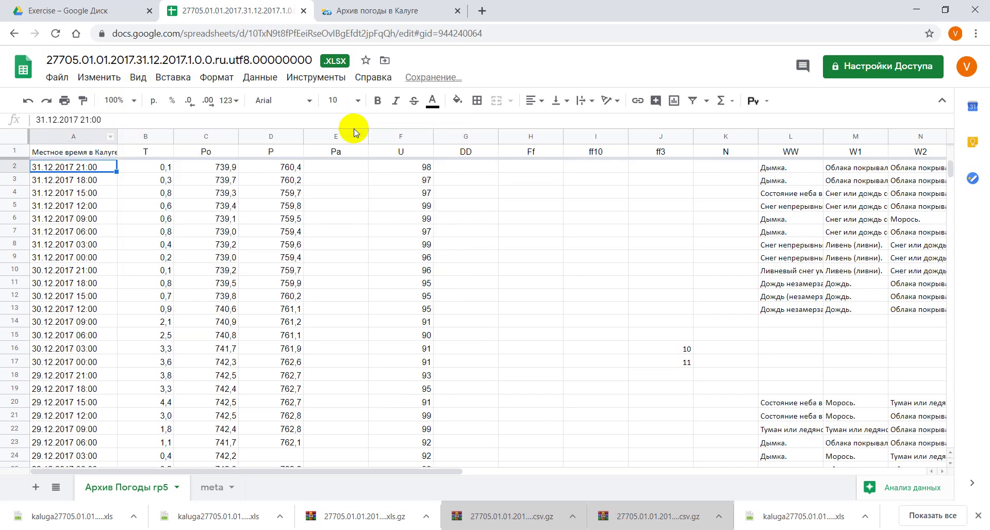
pyautogui.scroll(-10, 148, 335)
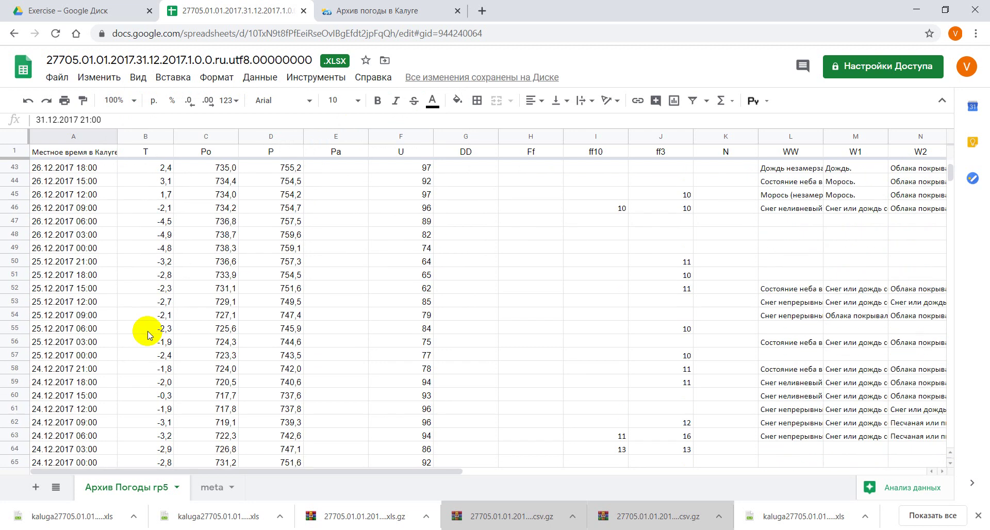
pyautogui.scroll(6, 147, 335)
pyautogui.scroll(4, 148, 335)
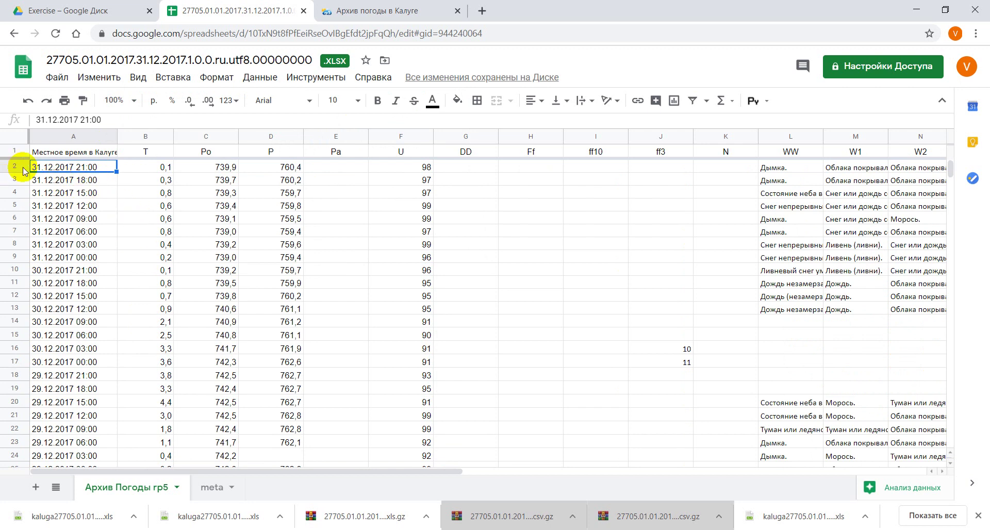
# Sort the whole sheet А → Я by column A, starting from 01.01.2017 00:00.
pyautogui.click(110, 137)
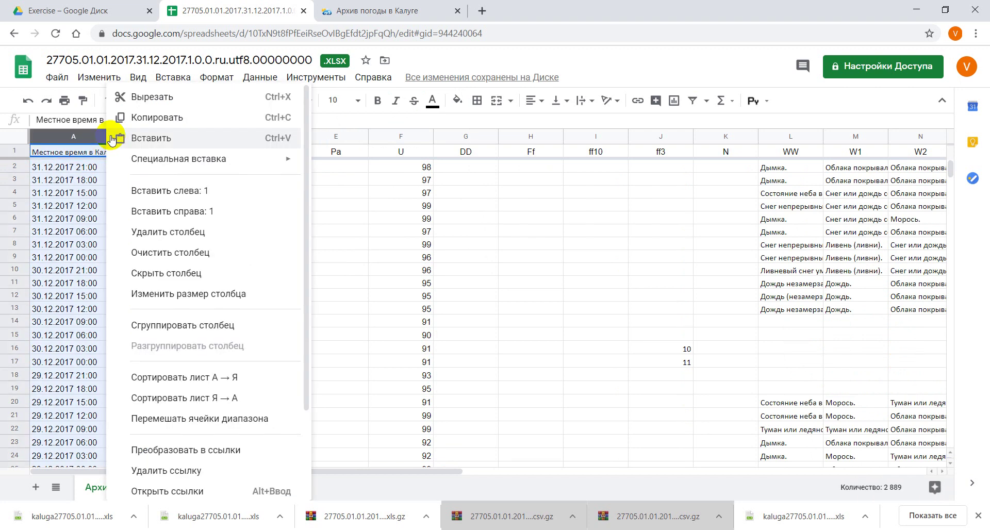
pyautogui.click(205, 382)
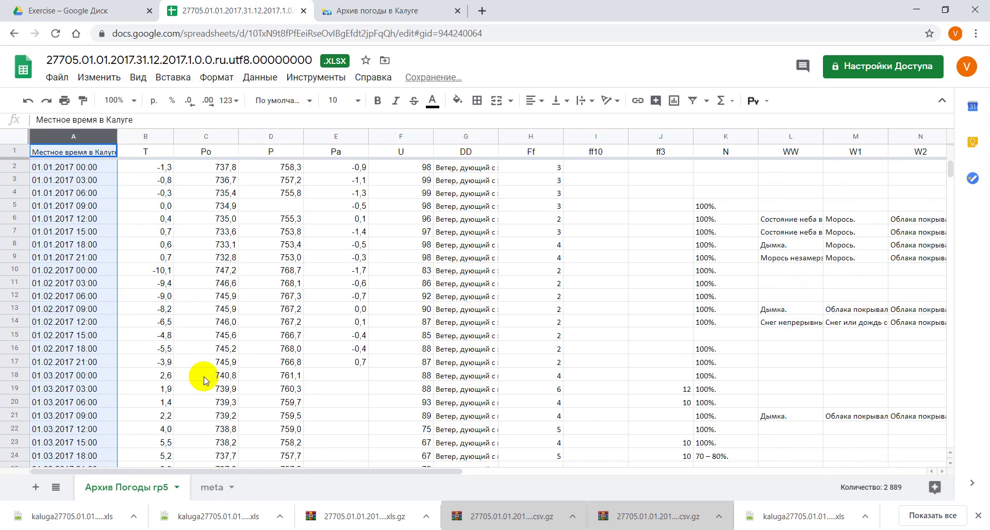
pyautogui.click(138, 270)
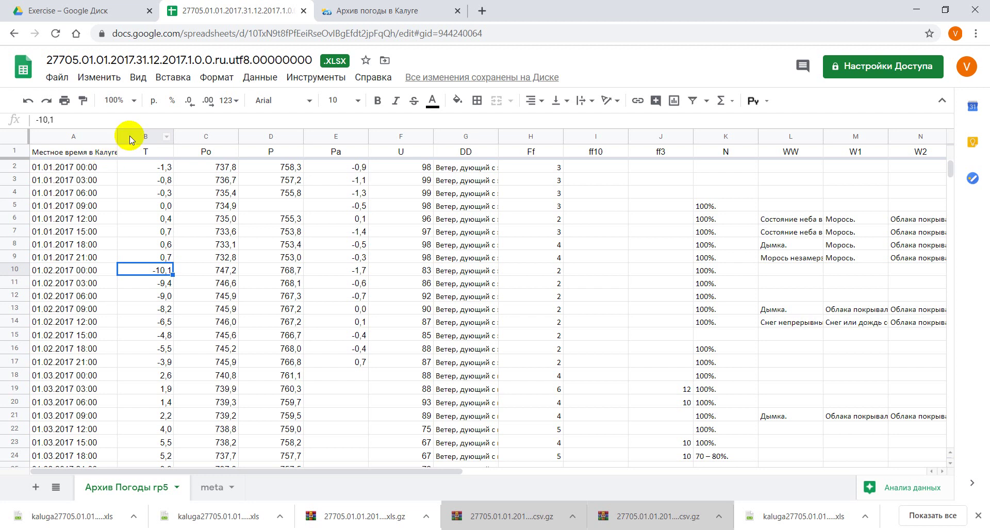
# Insert an empty column to the left of the T column.
pyautogui.click(129, 135)
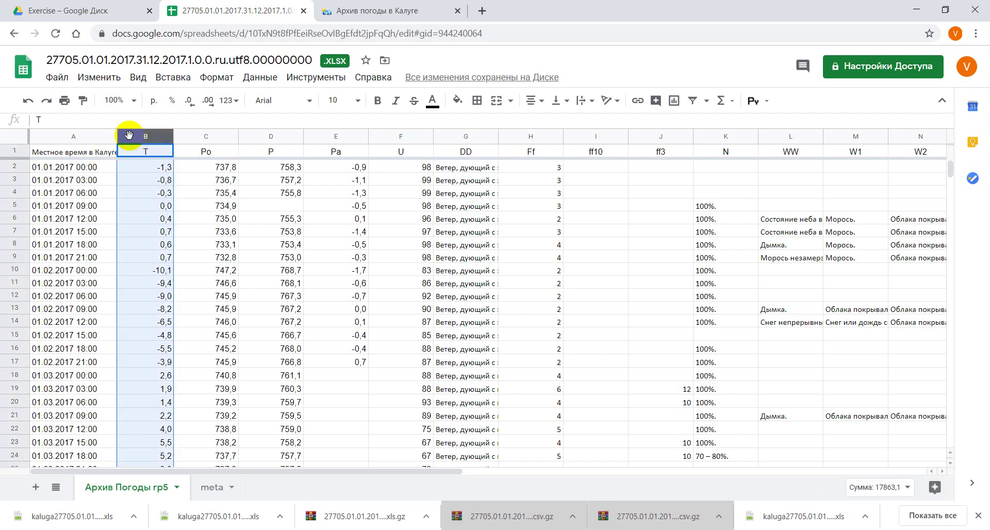
pyautogui.rightClick(129, 135)
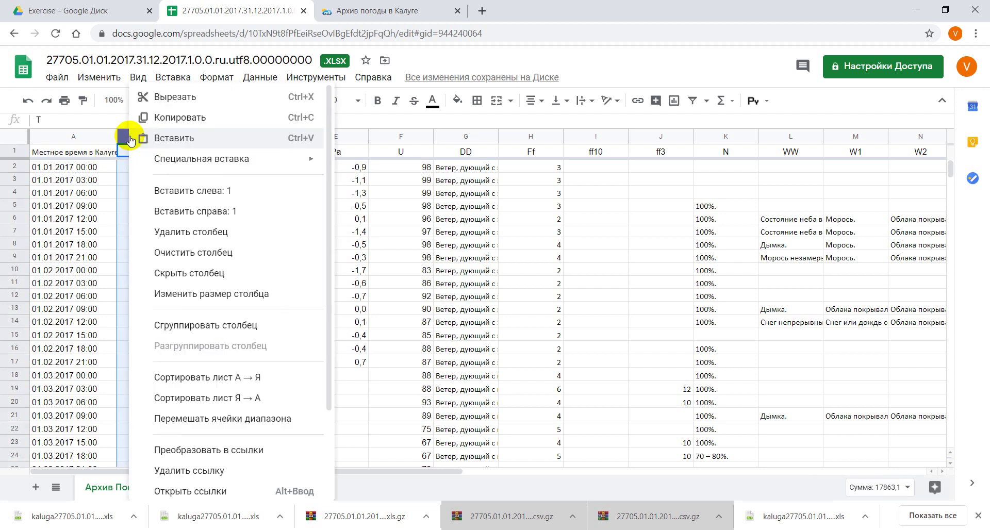
pyautogui.click(168, 201)
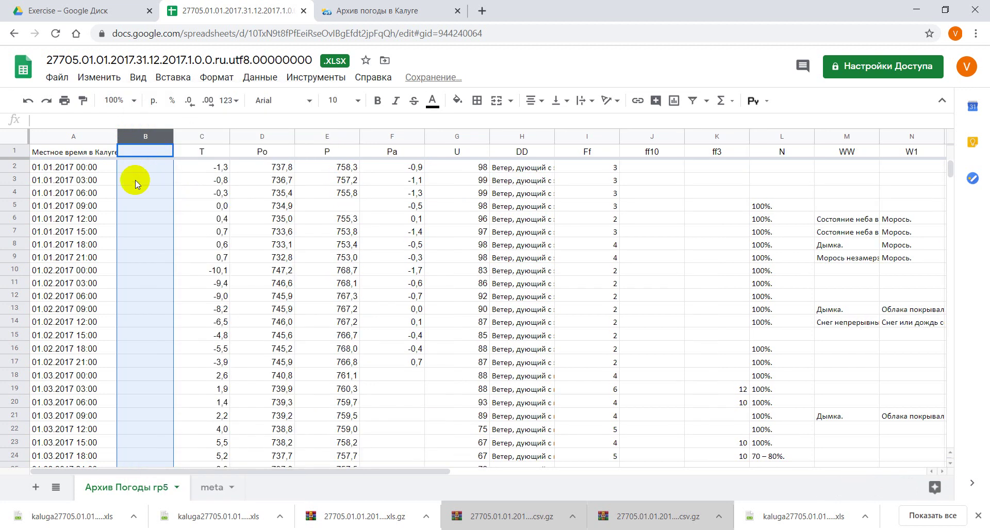
# Try splitting the date-time column on spaces, then undo that split.
pyautogui.click(80, 135)
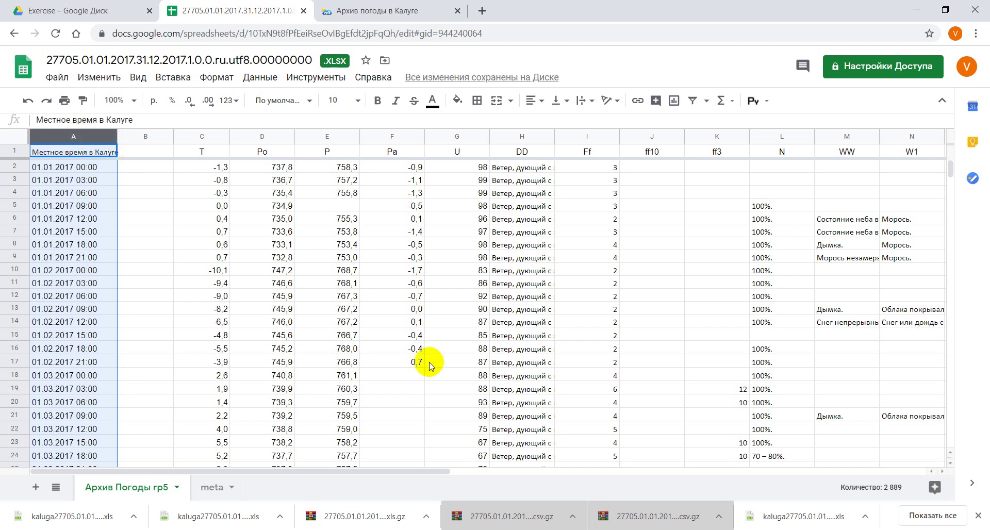
pyautogui.click(269, 75)
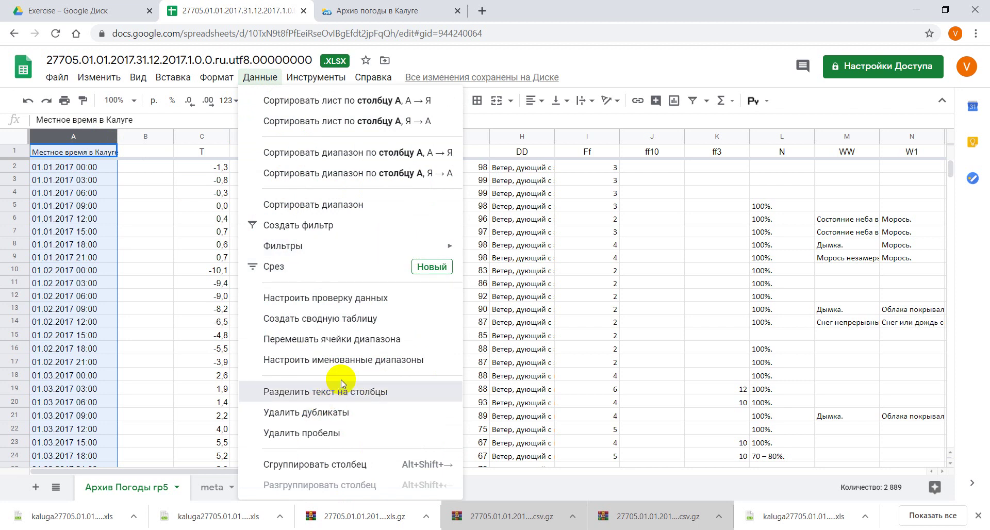
pyautogui.click(341, 388)
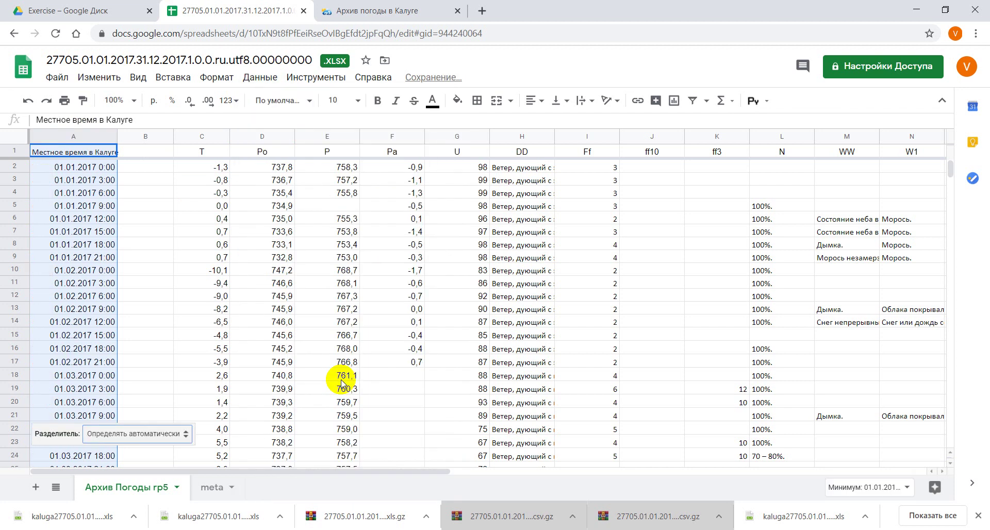
pyautogui.click(113, 436)
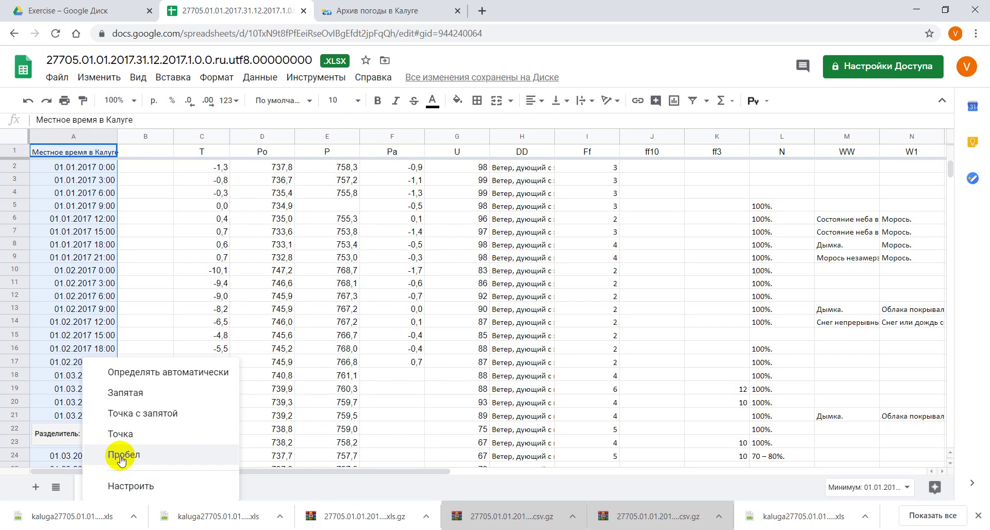
pyautogui.click(129, 447)
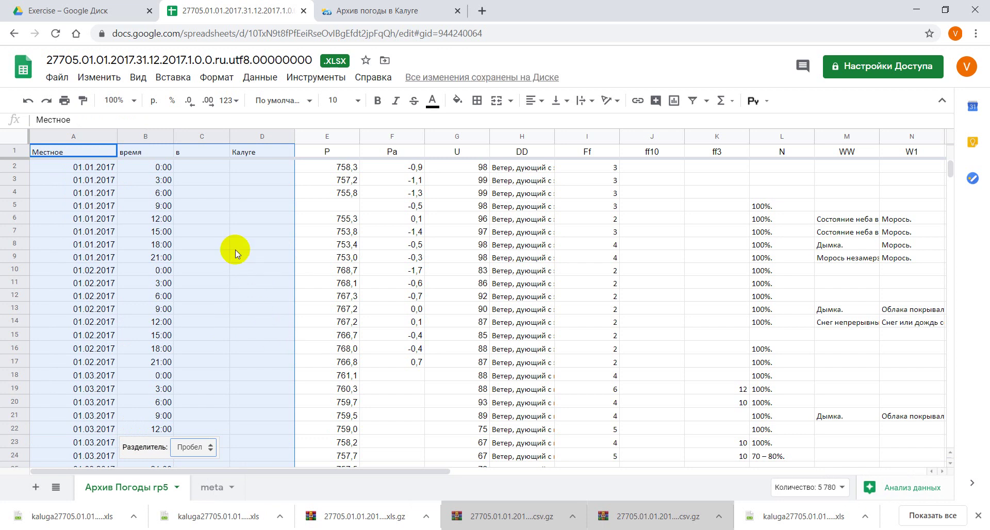
pyautogui.click(210, 190)
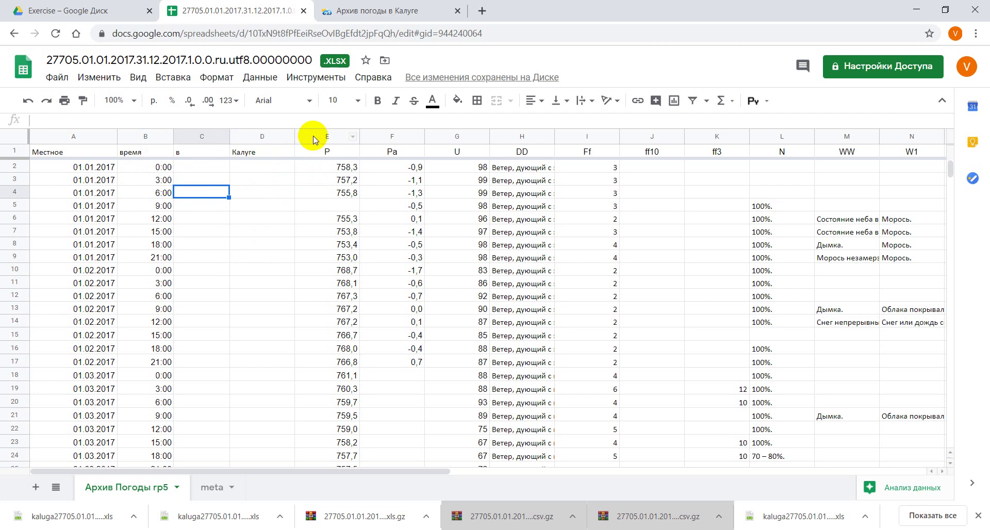
pyautogui.click(85, 80)
pyautogui.click(99, 100)
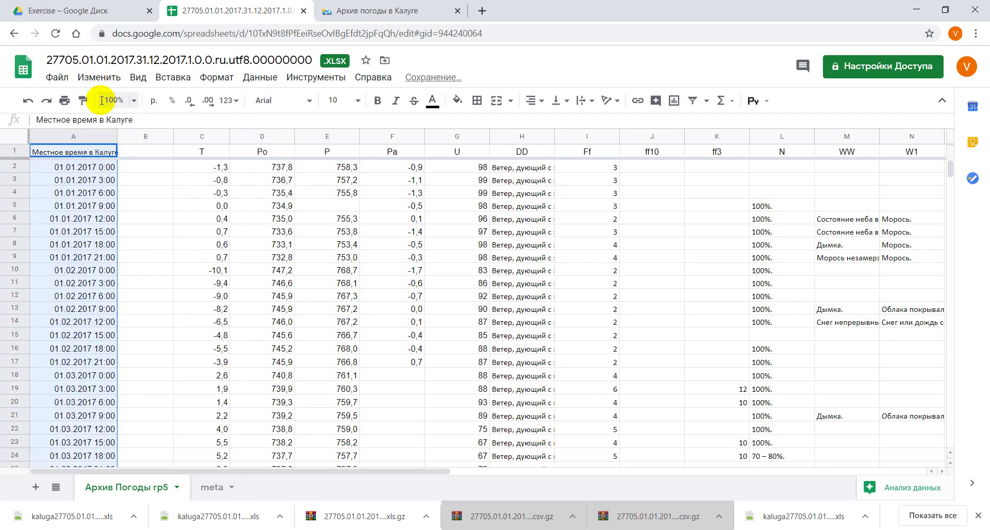
# Rename A1 to 'Дата Время' and split column A into separate date and time columns.
pyautogui.click(139, 179)
pyautogui.click(85, 151)
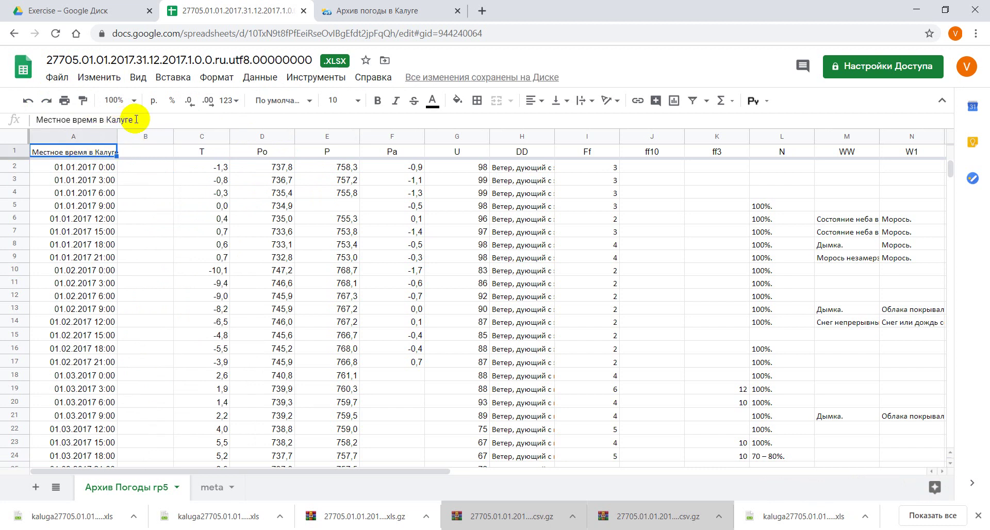
pyautogui.moveTo(133, 119)
pyautogui.mouseDown()
pyautogui.moveTo(49, 134)
pyautogui.moveTo(35, 125)
pyautogui.mouseUp()
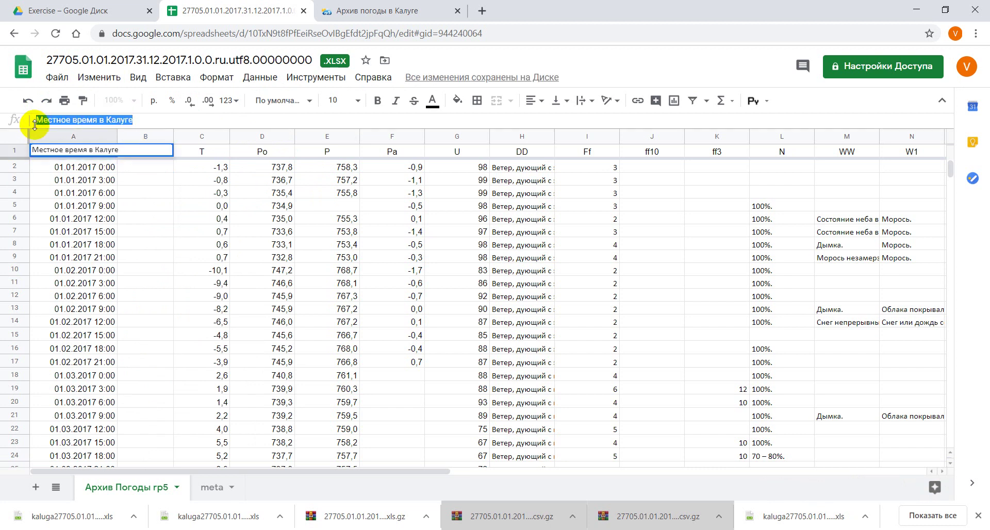
pyautogui.write('L')
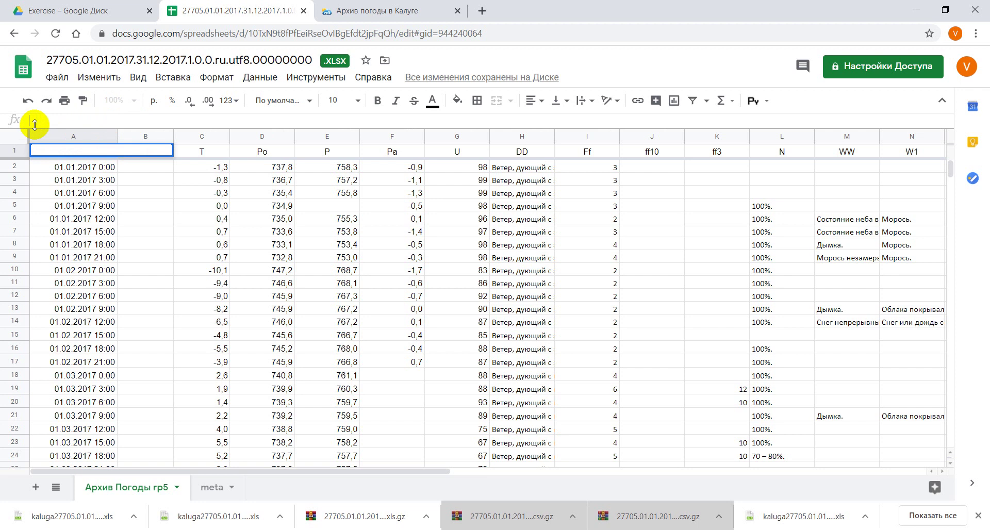
pyautogui.write('Дата')
pyautogui.write(' Время')
pyautogui.press('Return')
pyautogui.click(60, 136)
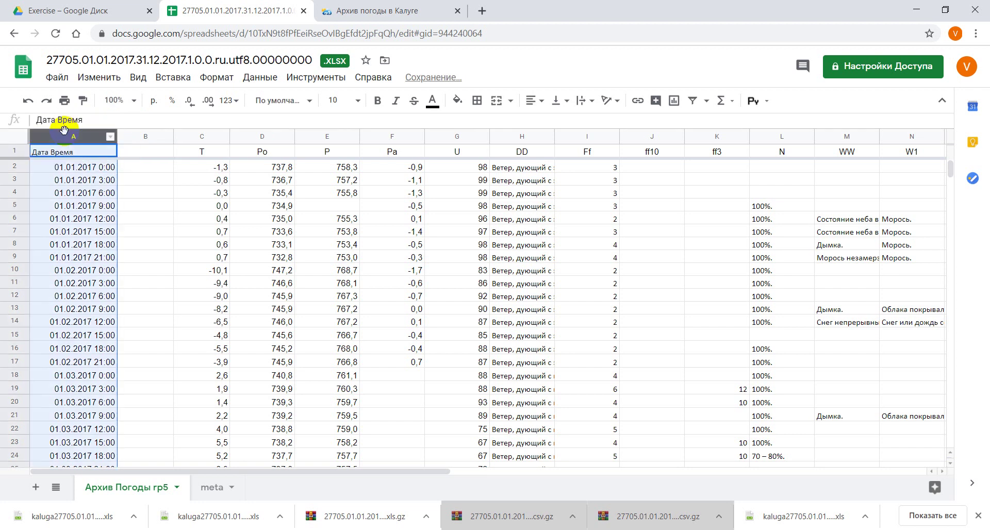
pyautogui.click(252, 78)
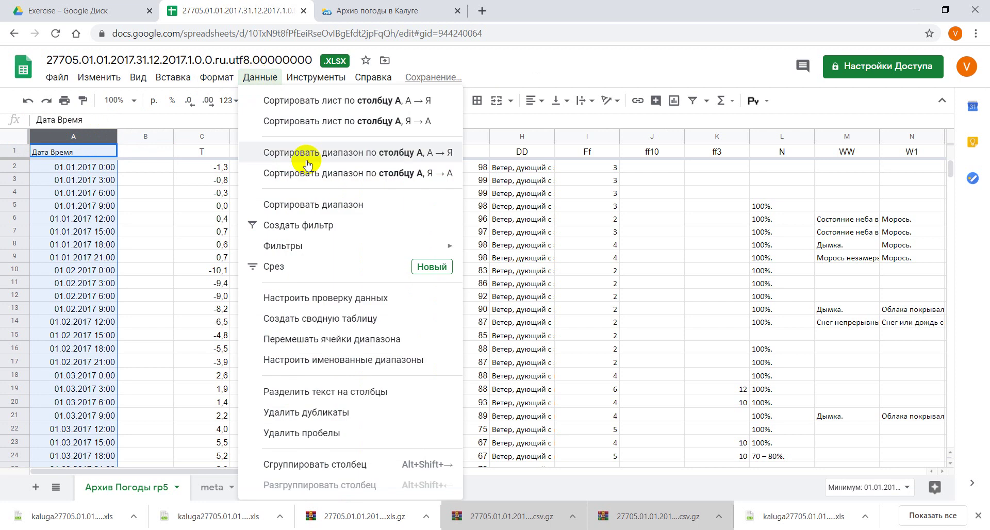
pyautogui.click(346, 400)
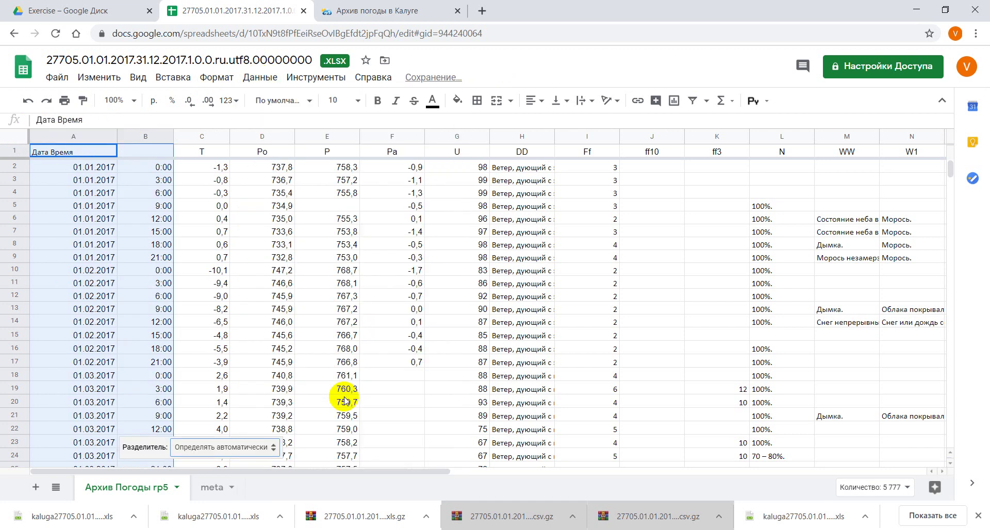
pyautogui.click(124, 192)
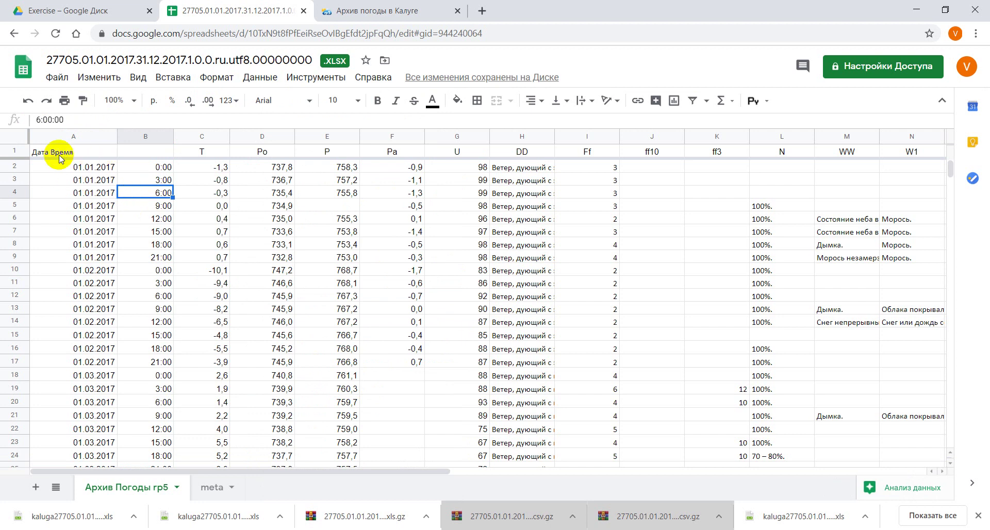
# Title B1 'Время' and shorten the A1 header to 'Дата'.
pyautogui.click(123, 151)
pyautogui.doubleClick(123, 149)
pyautogui.write('B')
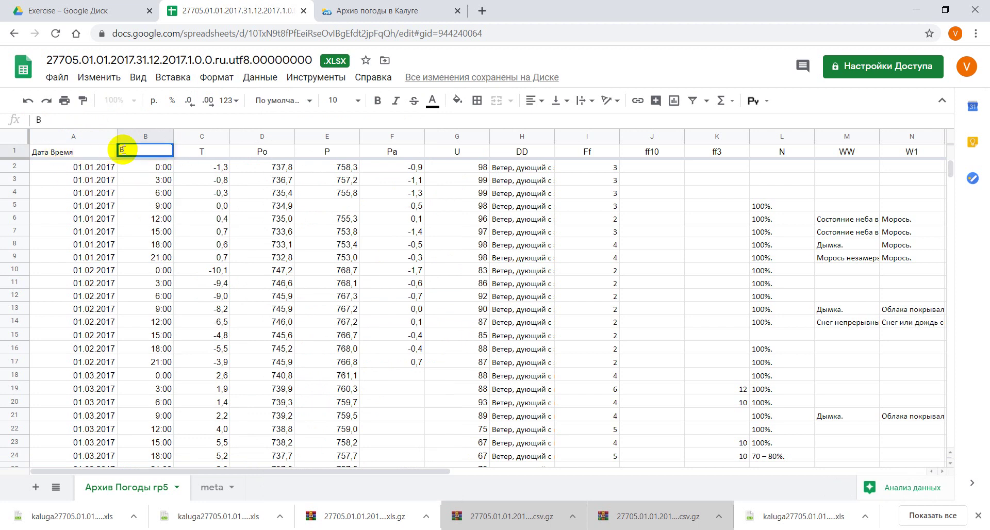
pyautogui.write('Время')
pyautogui.press('Return')
pyautogui.click(102, 147)
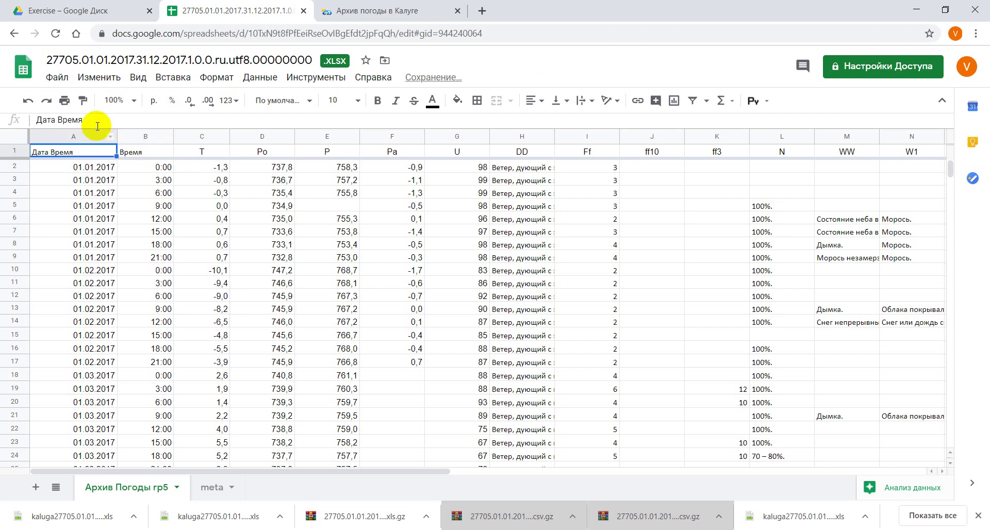
pyautogui.doubleClick(61, 122)
pyautogui.press('BackSpace')
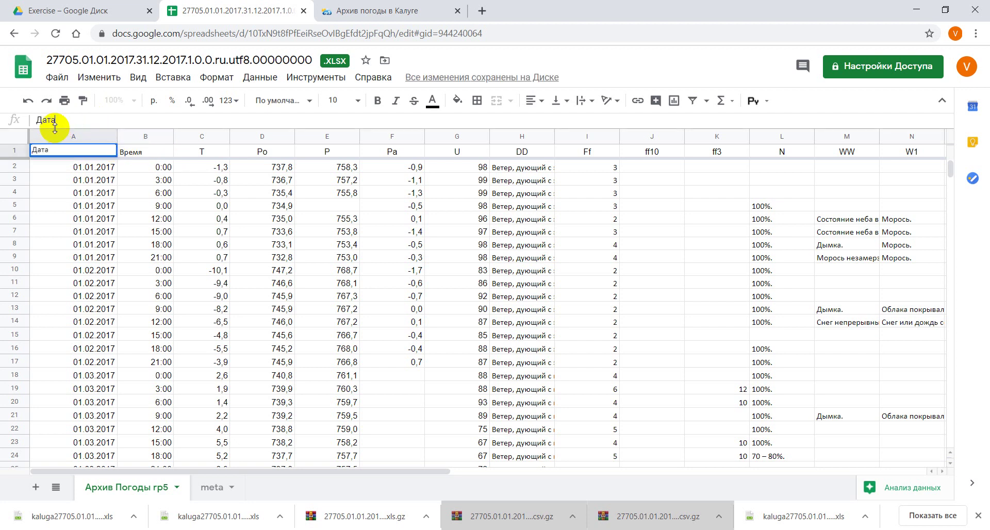
pyautogui.press('Return')
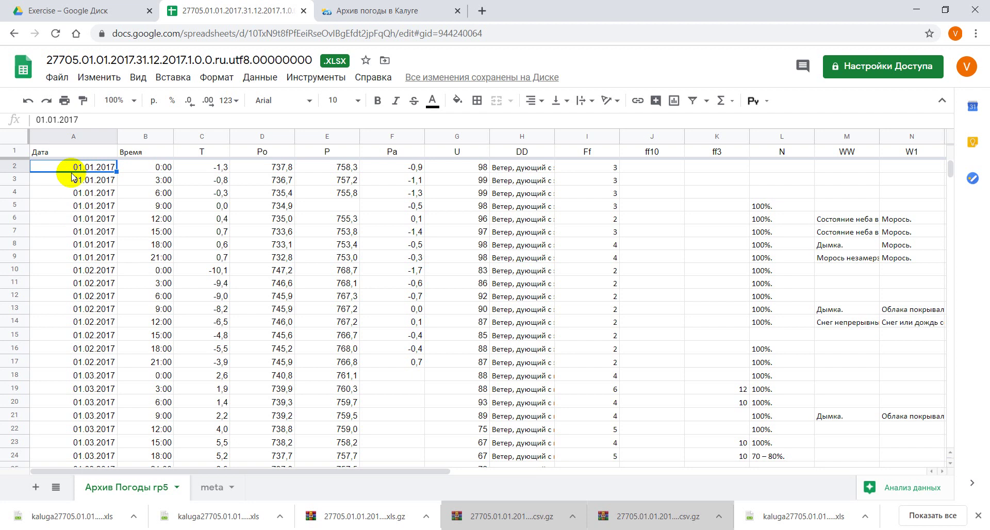
# Insert an empty column to the left of the Время column.
pyautogui.click(131, 134)
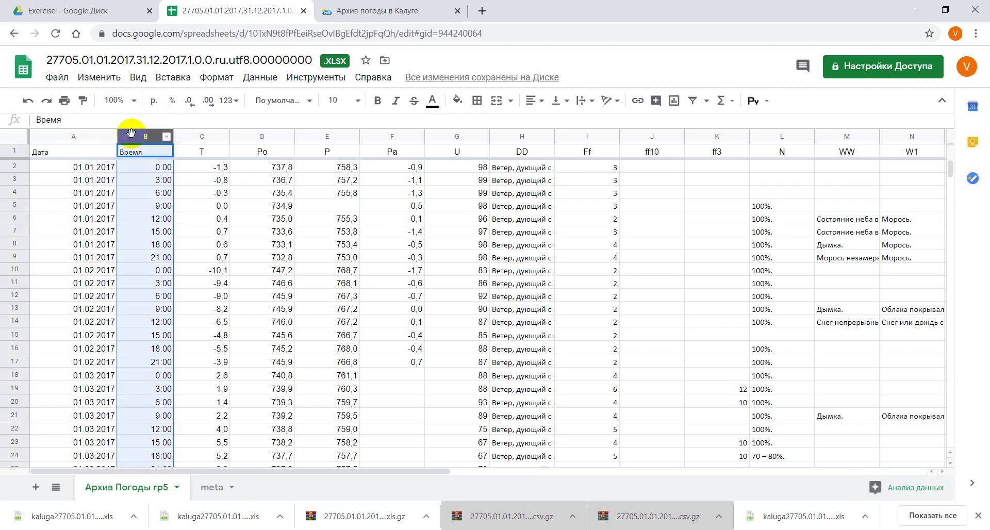
pyautogui.rightClick(131, 133)
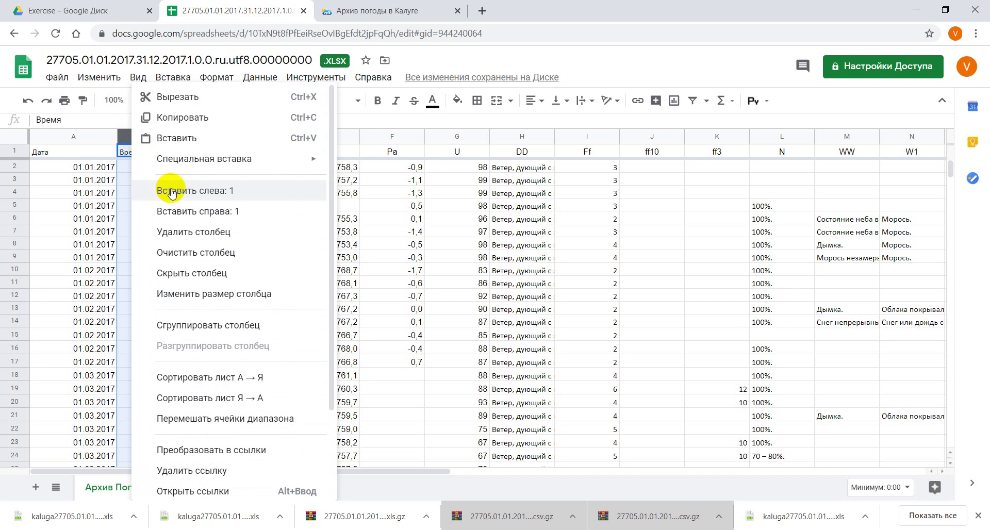
pyautogui.click(172, 193)
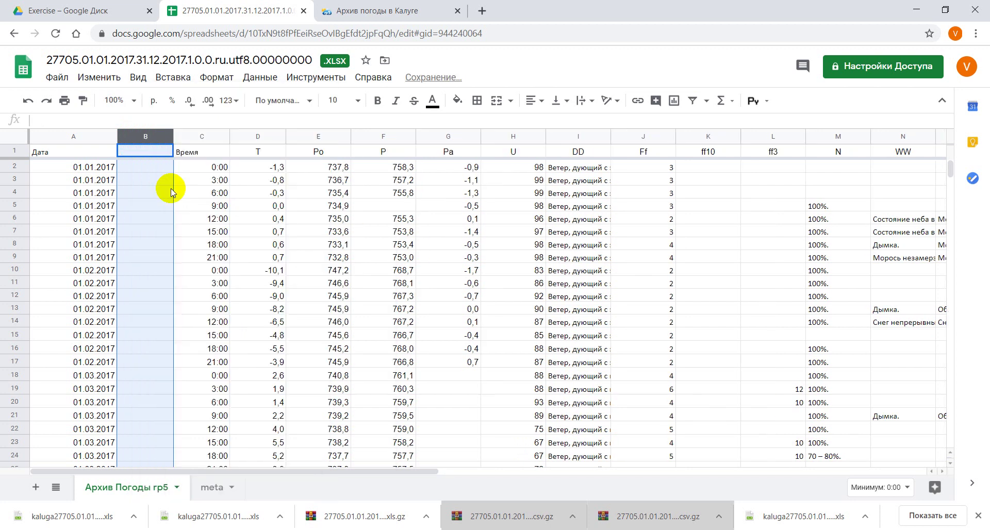
# Copy the whole Дата column and paste it into the new empty column B.
pyautogui.click(79, 133)
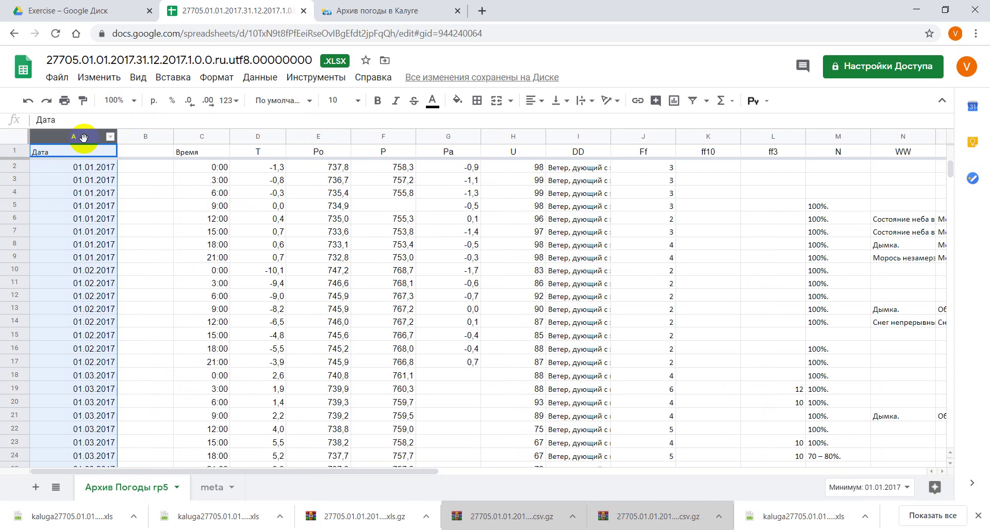
pyautogui.rightClick(83, 137)
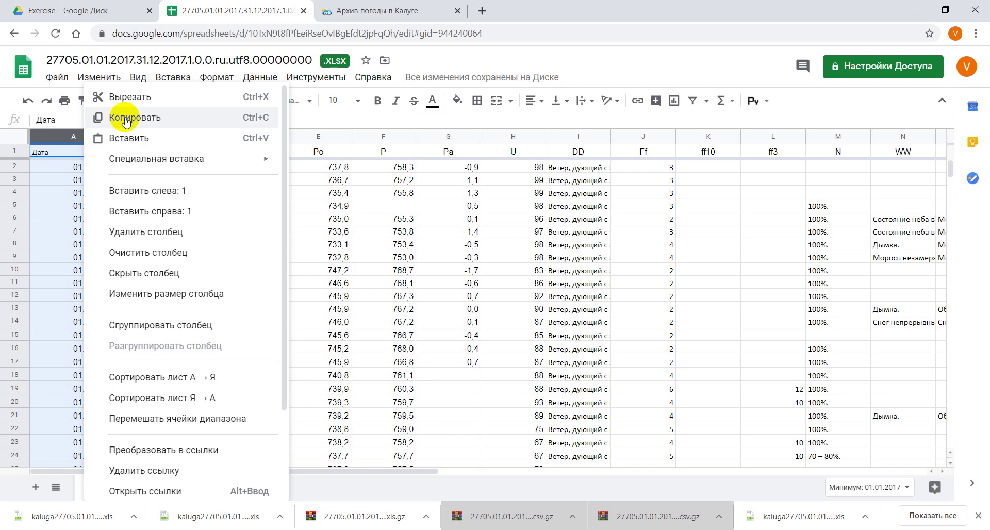
pyautogui.click(125, 118)
pyautogui.click(136, 135)
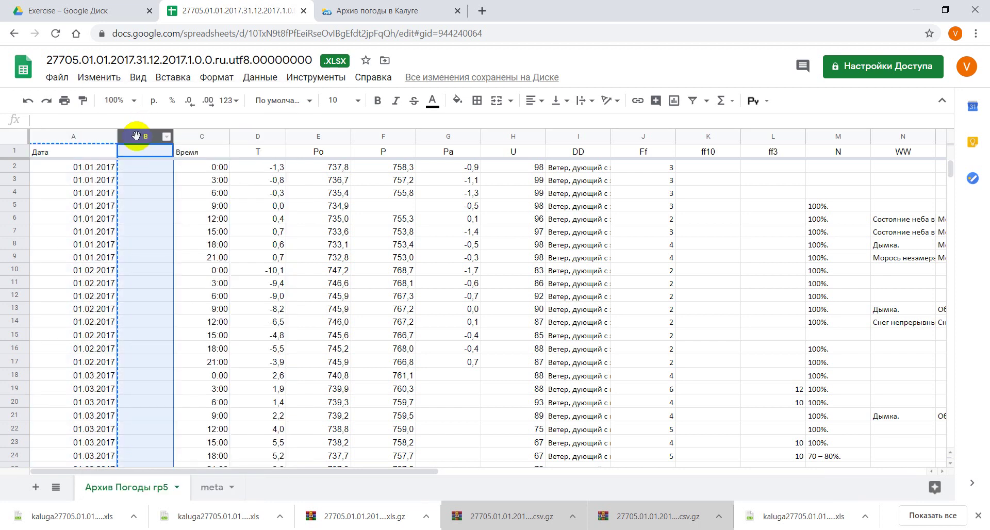
pyautogui.hotkey('ctrl', 'v')
pyautogui.click(156, 194)
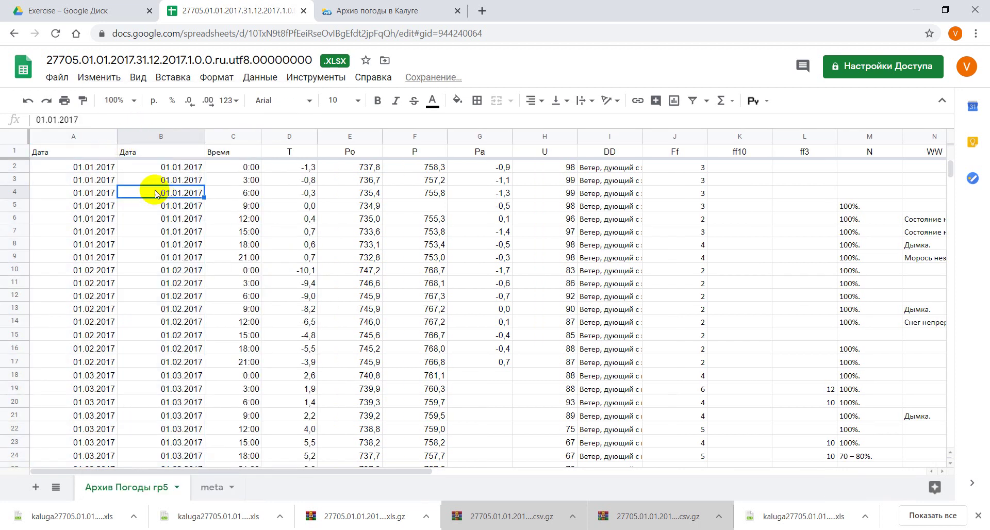
pyautogui.click(211, 135)
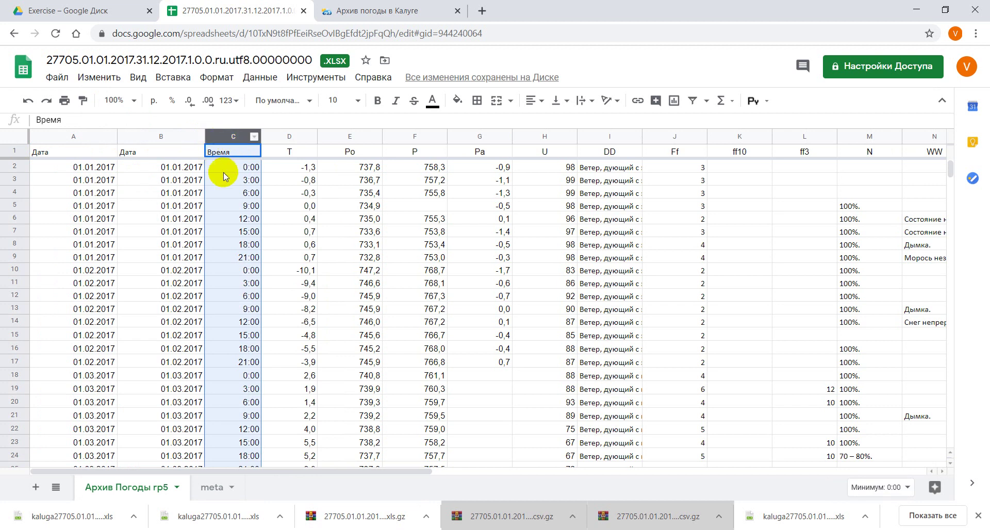
# Narrow the column selection down to just the Время column.
pyautogui.keyDown('ctrl'); pyautogui.click(287, 133); pyautogui.keyUp('ctrl')
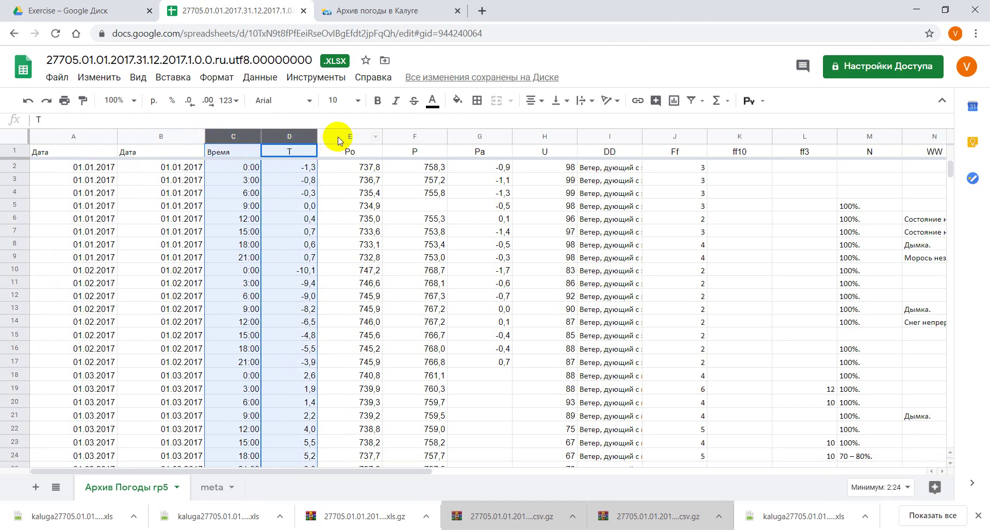
pyautogui.keyDown('ctrl'); pyautogui.click(323, 135); pyautogui.keyUp('ctrl')
pyautogui.rightClick(324, 135)
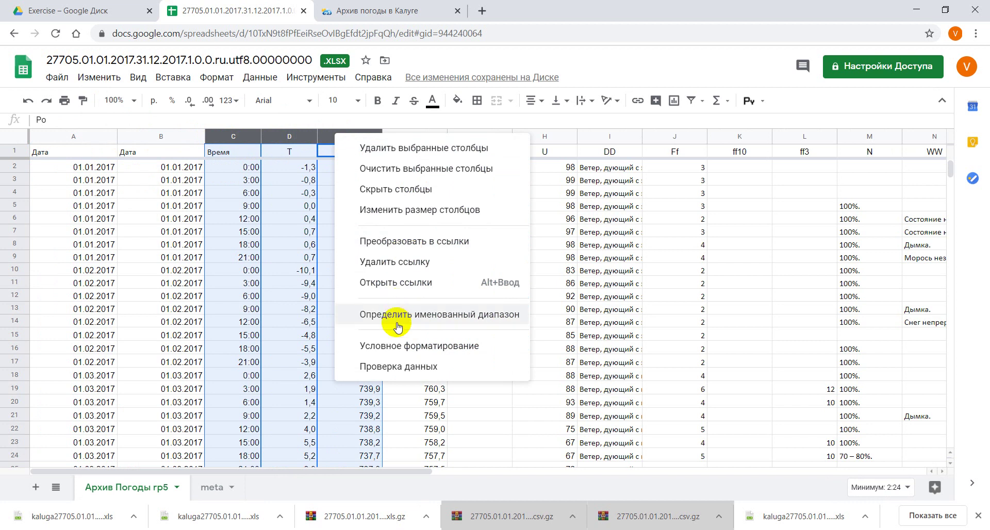
pyautogui.click(240, 144)
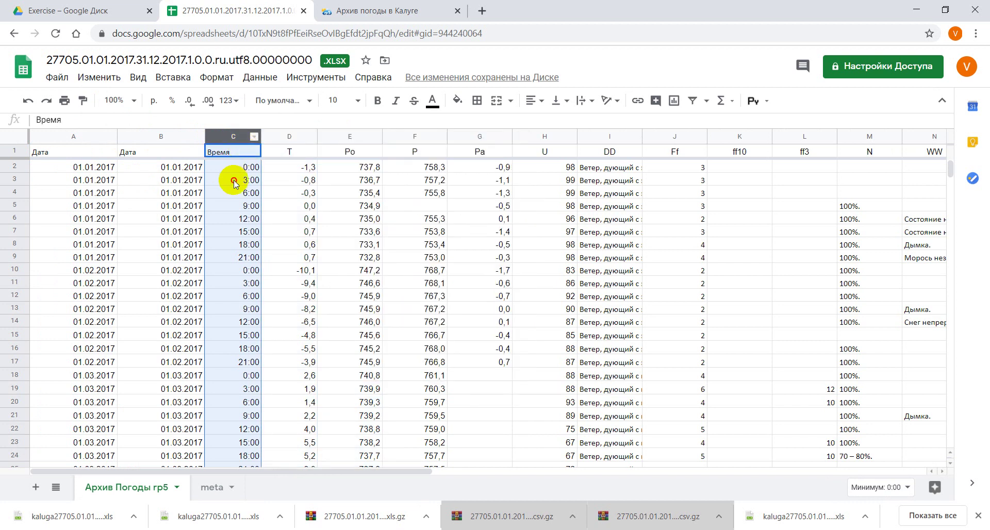
pyautogui.keyDown('ctrl'); pyautogui.click(282, 134); pyautogui.keyUp('ctrl')
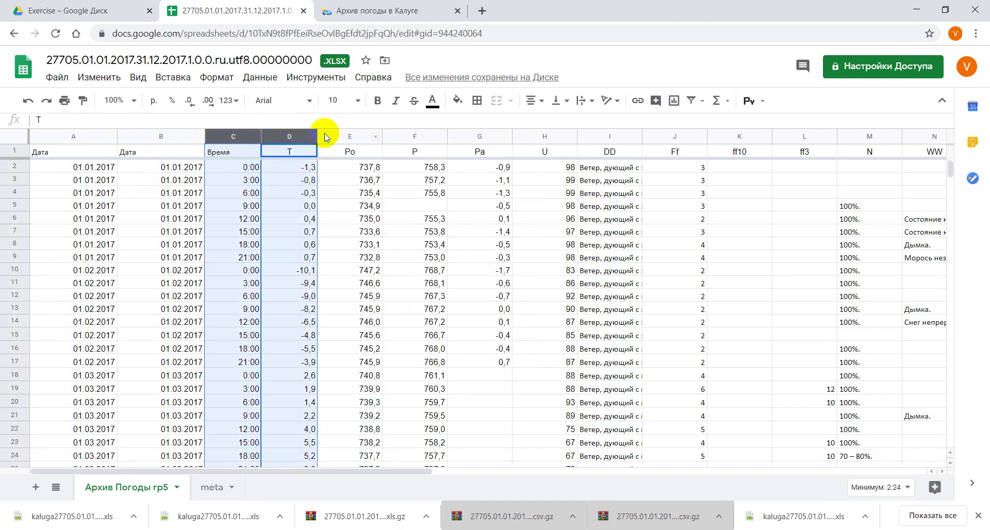
pyautogui.keyDown('ctrl'); pyautogui.click(320, 134); pyautogui.keyUp('ctrl')
pyautogui.click(225, 135)
pyautogui.rightClick(225, 135)
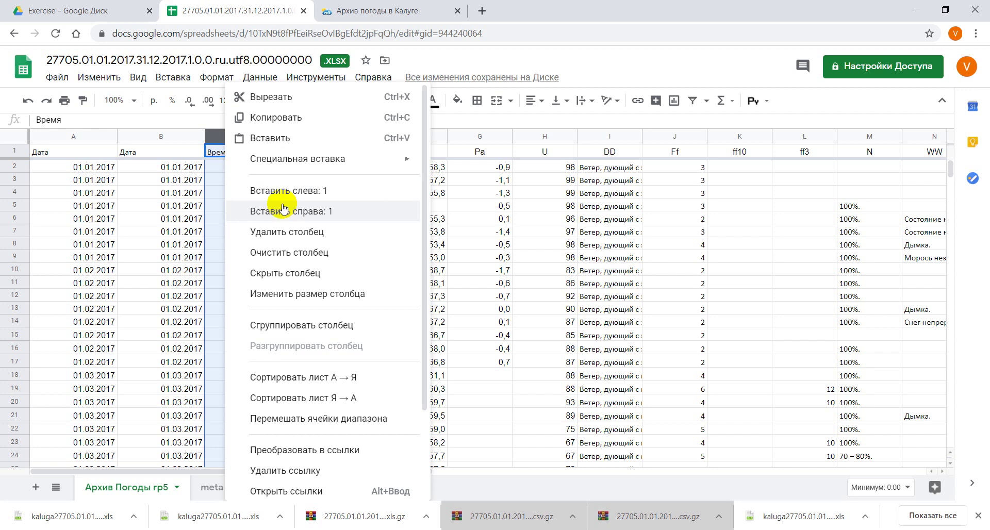
pyautogui.click(219, 194)
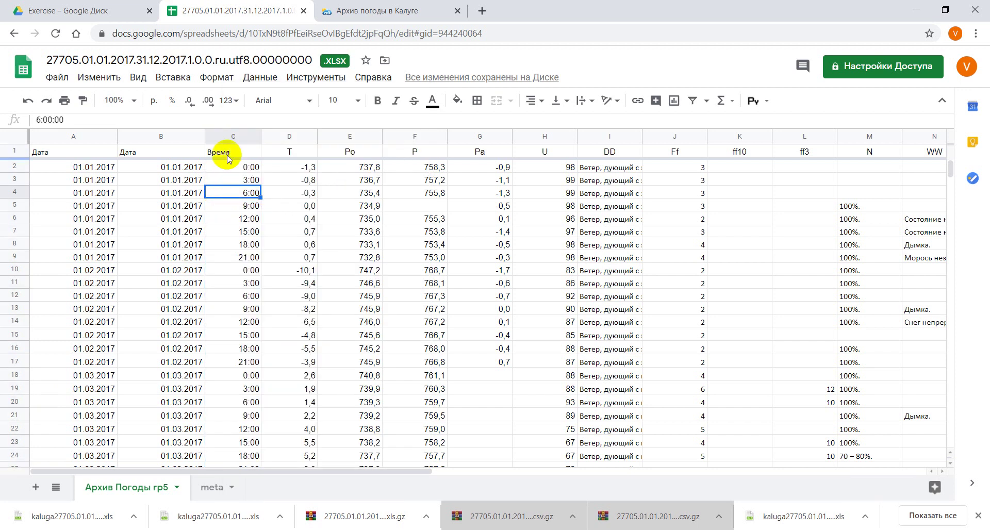
pyautogui.click(219, 136)
pyautogui.click(232, 136)
# Insert three empty columns to the left of Время, moving it to column F.
pyautogui.click(263, 191)
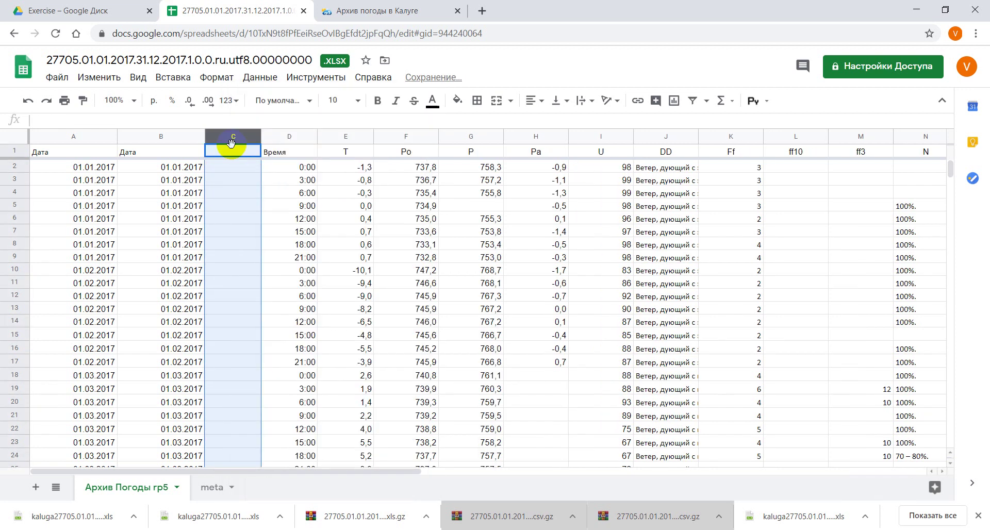
pyautogui.rightClick(232, 136)
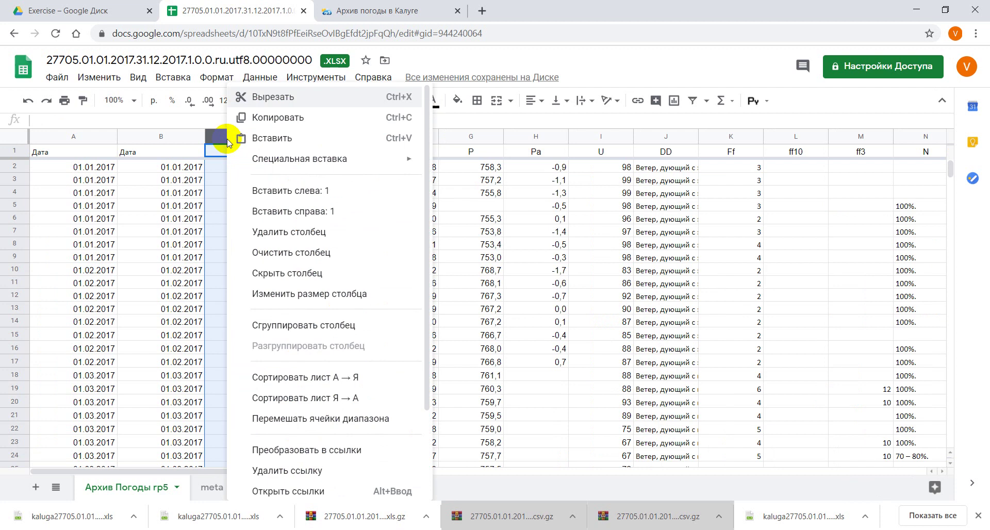
pyautogui.click(242, 192)
pyautogui.rightClick(231, 138)
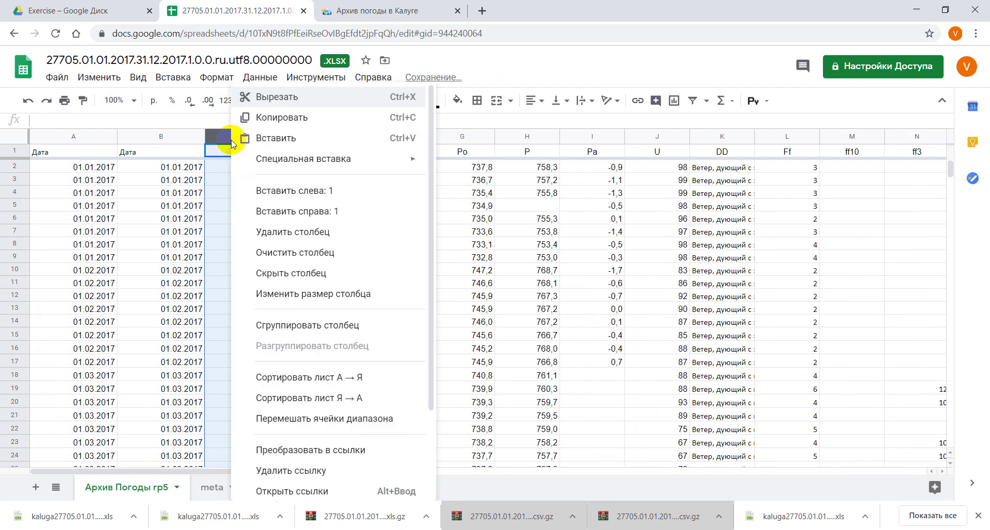
pyautogui.click(248, 189)
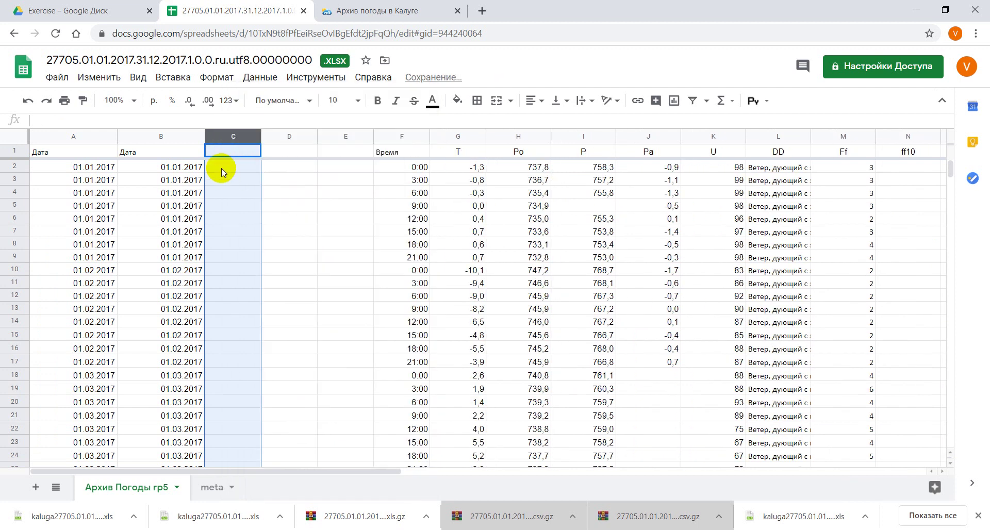
pyautogui.click(172, 134)
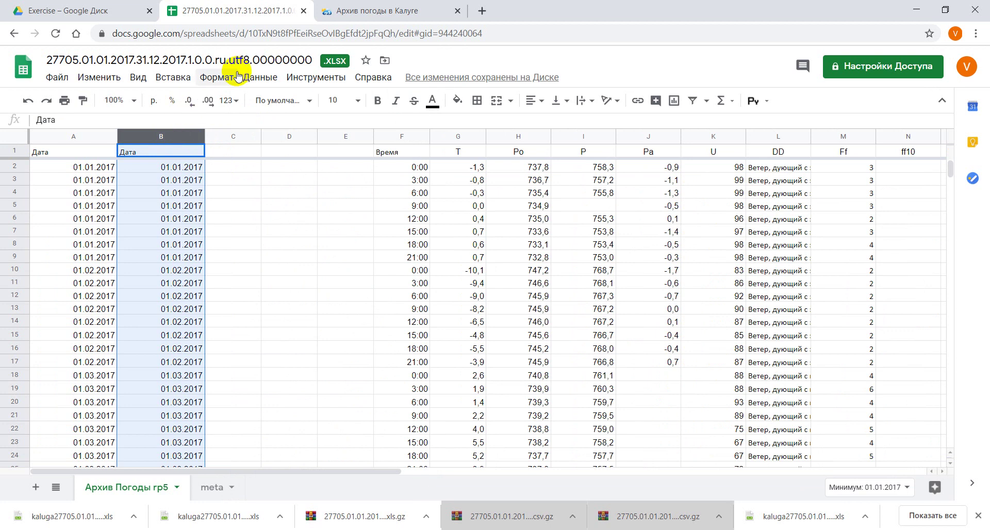
# Split column B's dates on the Точка (period) separator into day, month and year columns.
pyautogui.click(260, 77)
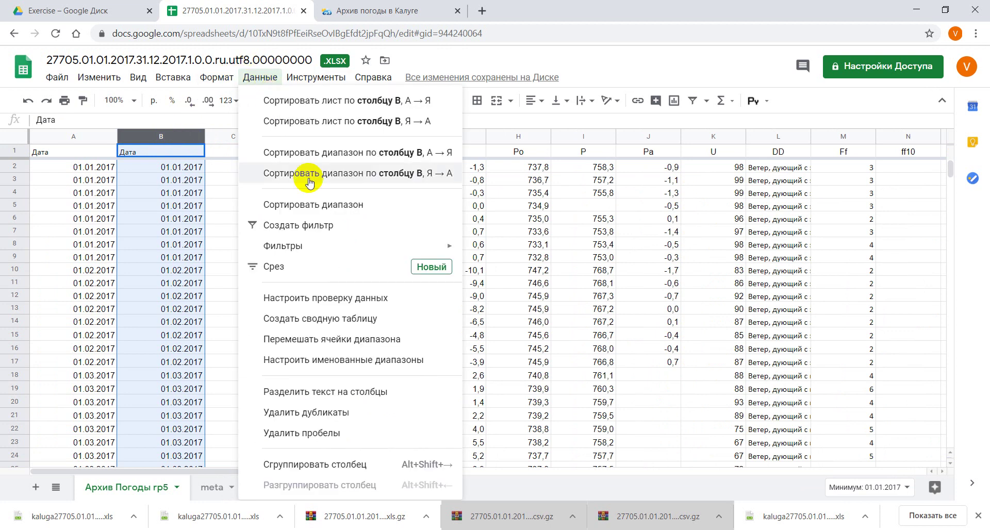
pyautogui.click(322, 398)
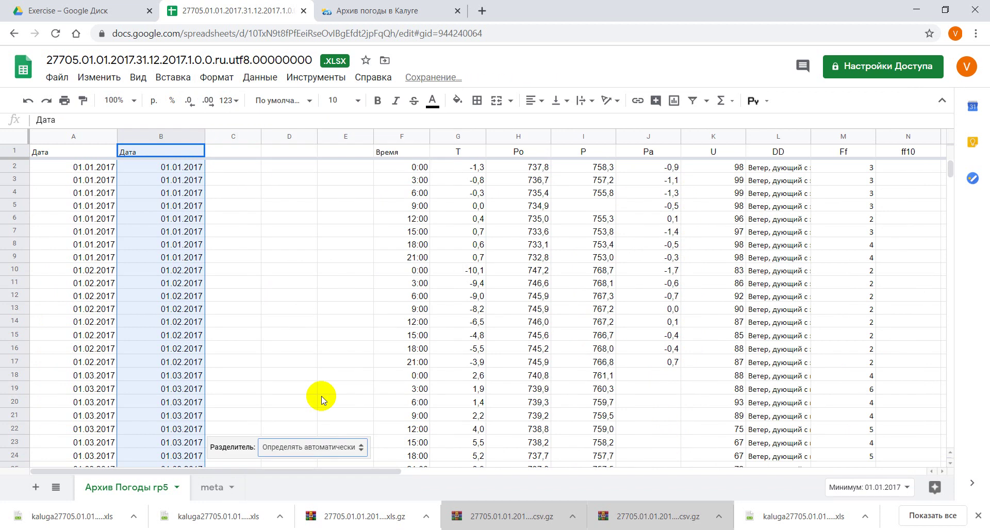
pyautogui.click(324, 449)
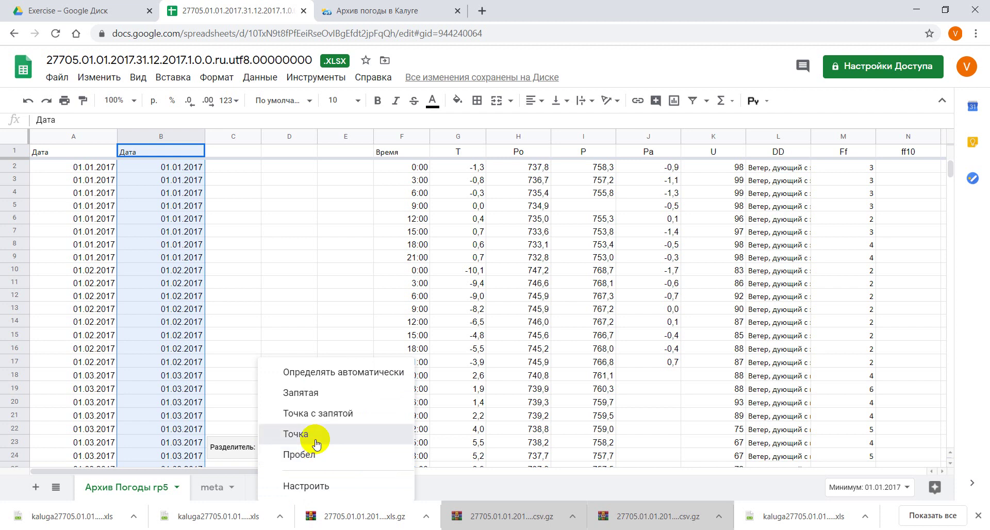
pyautogui.click(316, 445)
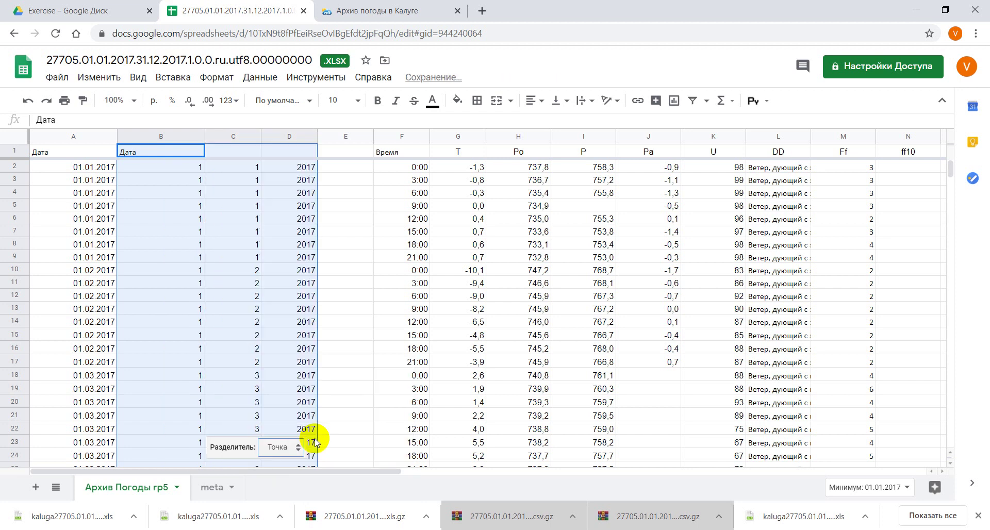
pyautogui.click(363, 338)
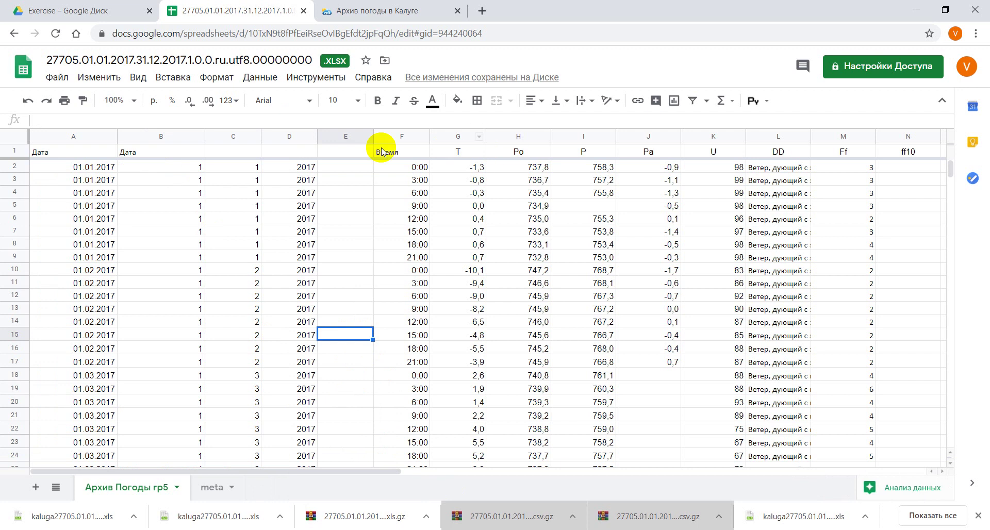
# Enter the headers День in B1, Месяц in C1 and Год in D1.
pyautogui.click(174, 153)
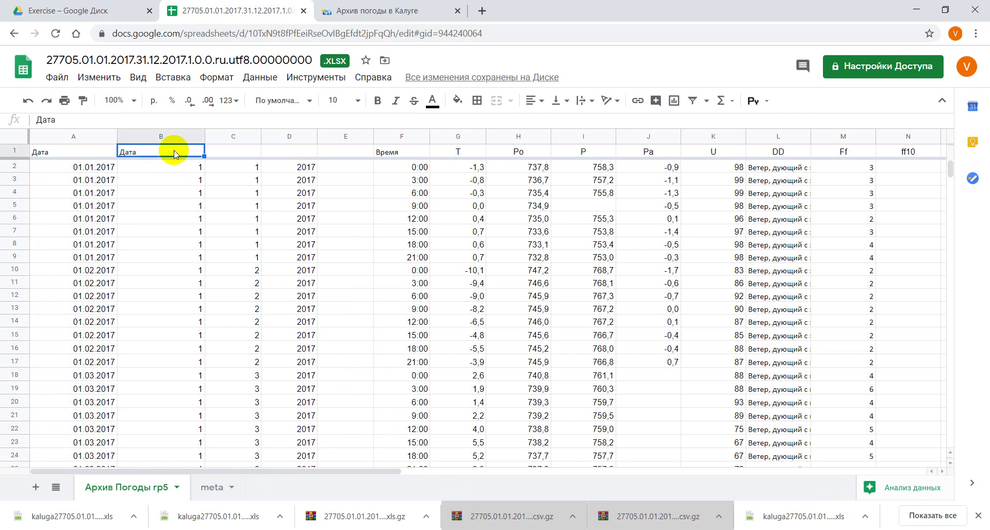
pyautogui.write('День')
pyautogui.press('Tab')
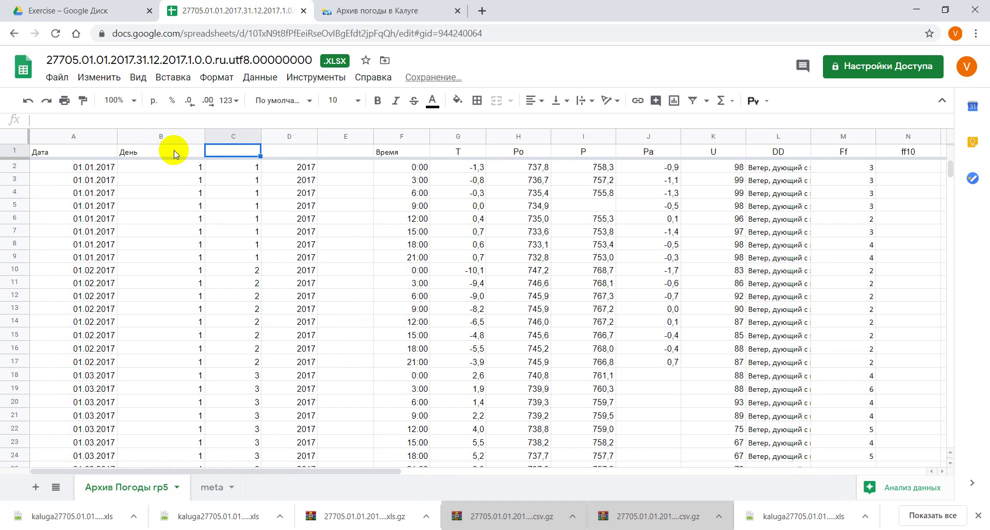
pyautogui.write('Мес')
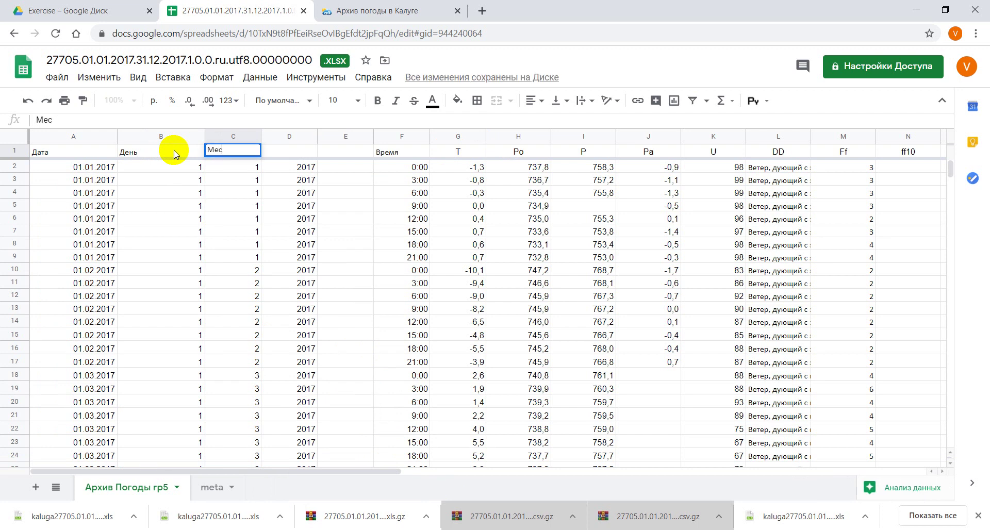
pyautogui.write('яц')
pyautogui.press('Tab')
pyautogui.write('Г')
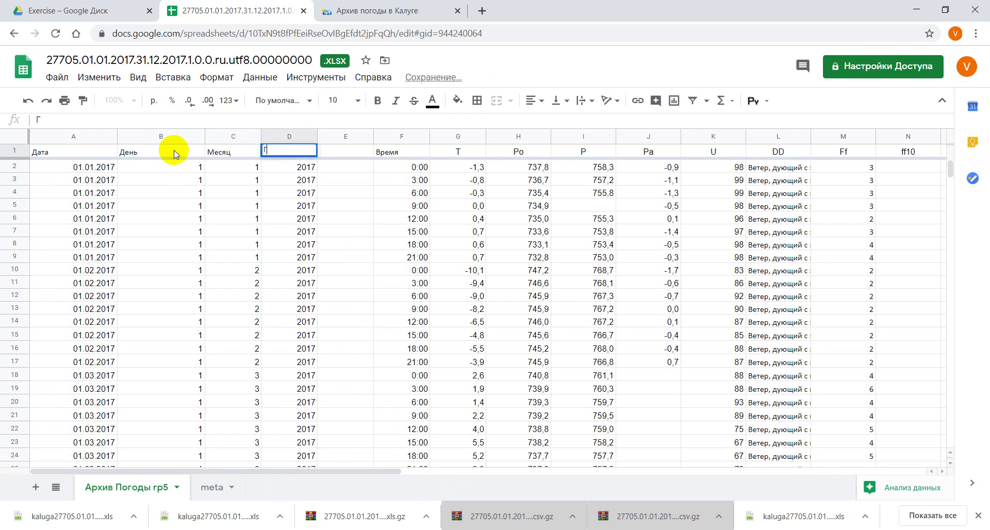
pyautogui.write('од')
pyautogui.press('Return')
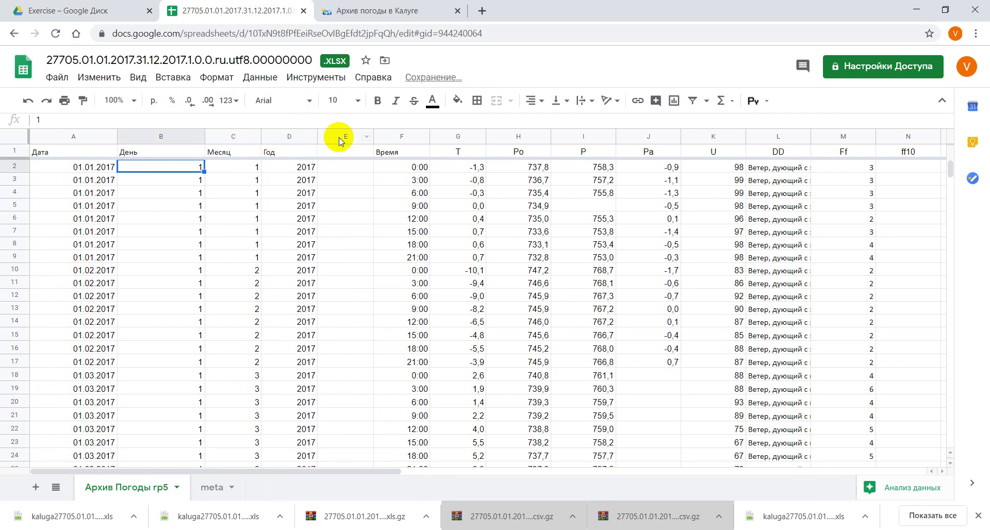
pyautogui.click(340, 135)
# Delete empty column E so Время sits directly after Год.
pyautogui.rightClick(341, 137)
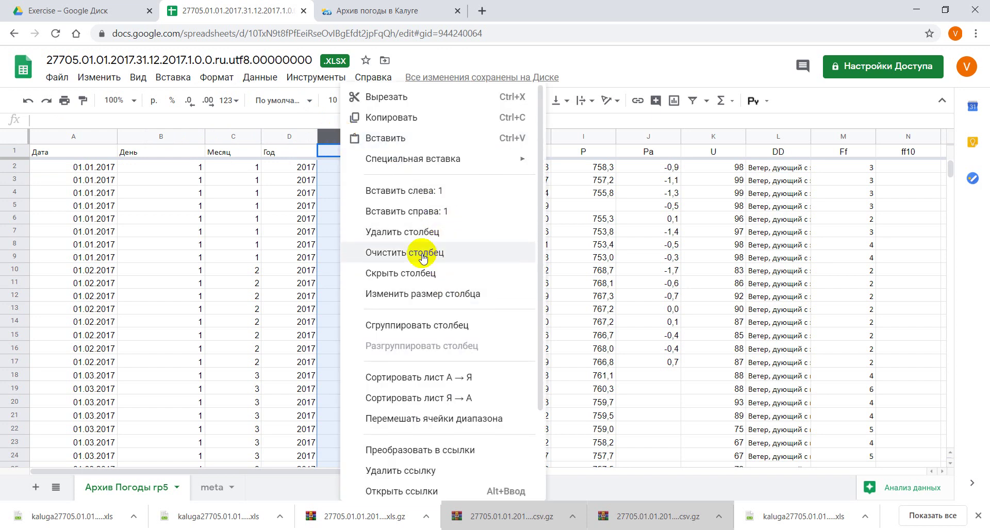
pyautogui.click(416, 240)
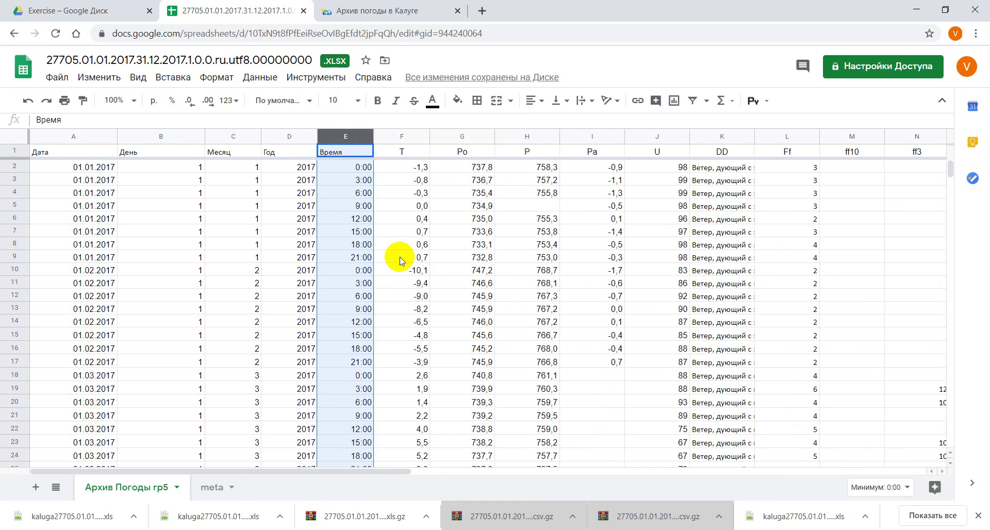
pyautogui.click(255, 284)
pyautogui.scroll(-3, 255, 286)
pyautogui.scroll(-5, 254, 286)
pyautogui.scroll(2, 255, 287)
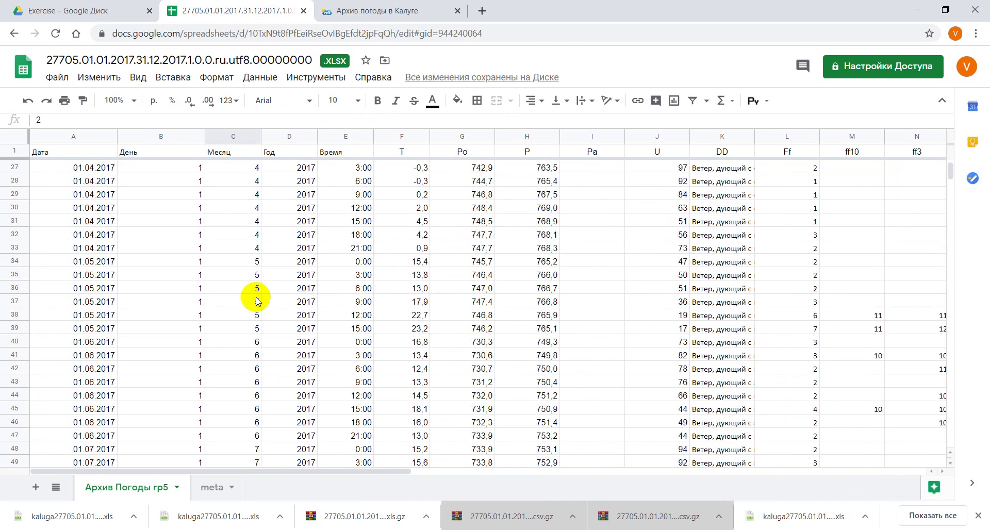
pyautogui.scroll(6, 257, 296)
pyautogui.scroll(1, 257, 302)
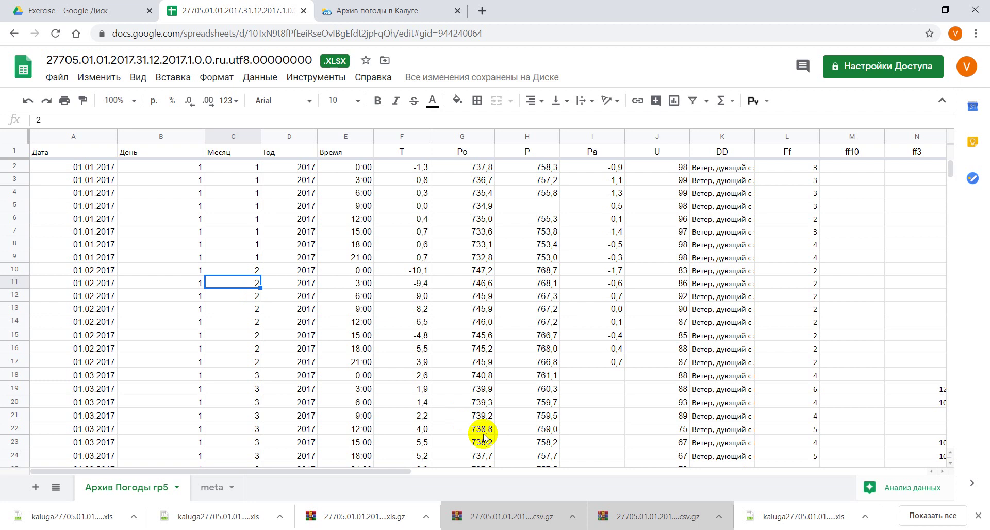
pyautogui.moveTo(369, 528)
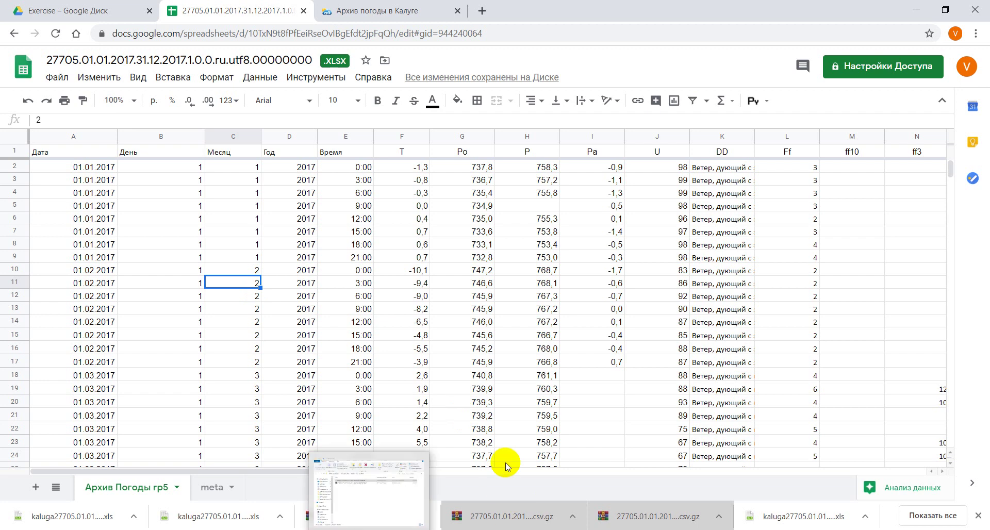